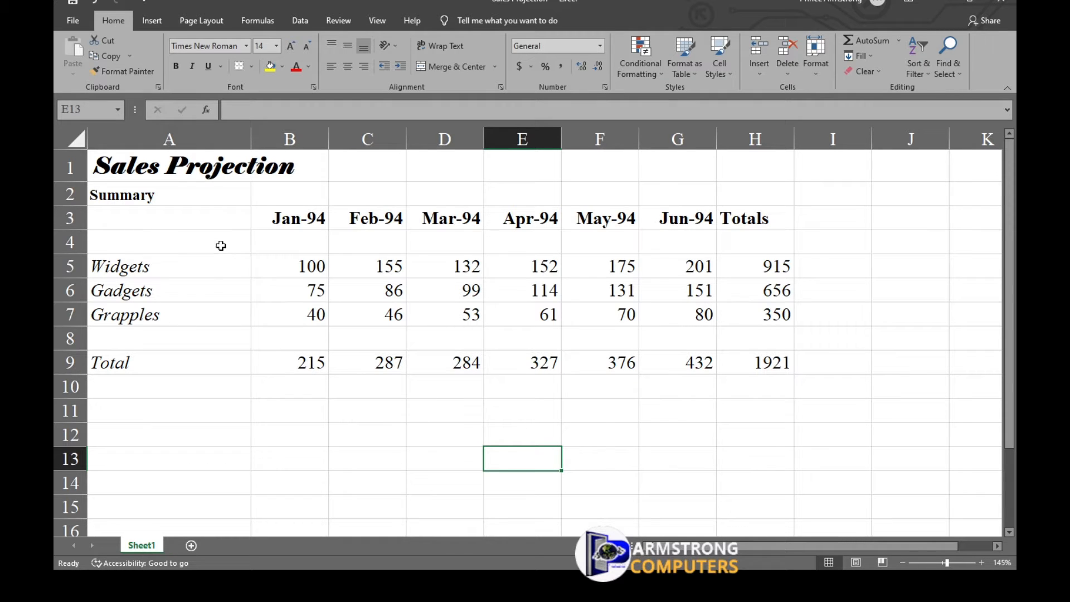
Step: Format the totals in B9:H9 with the custom number format $#,##0.00_);($#,##0.00)
left_click(302, 363)
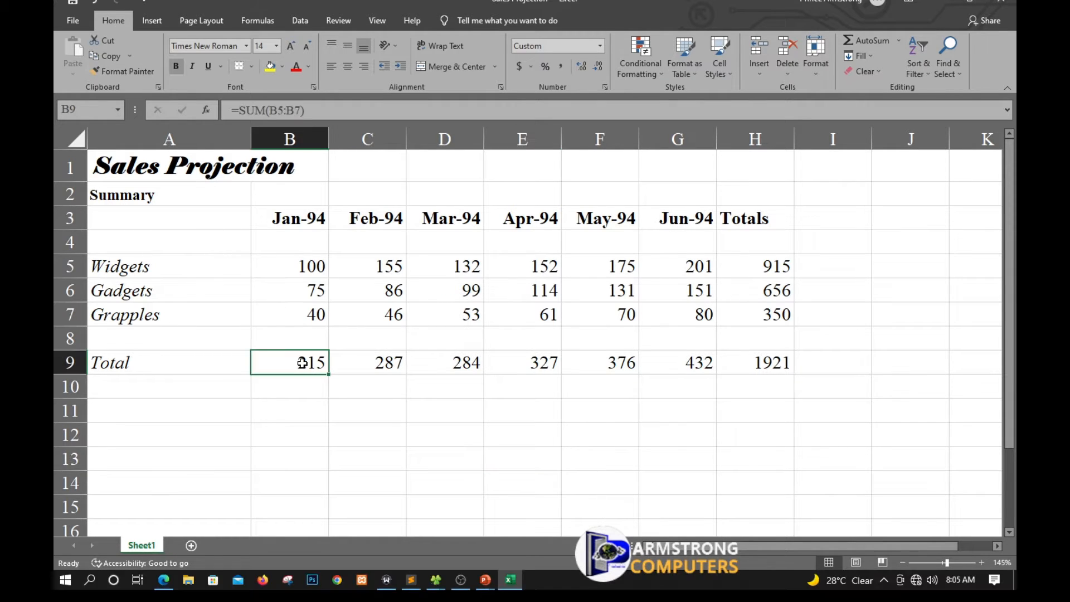
left_click_drag(302, 363, 760, 363)
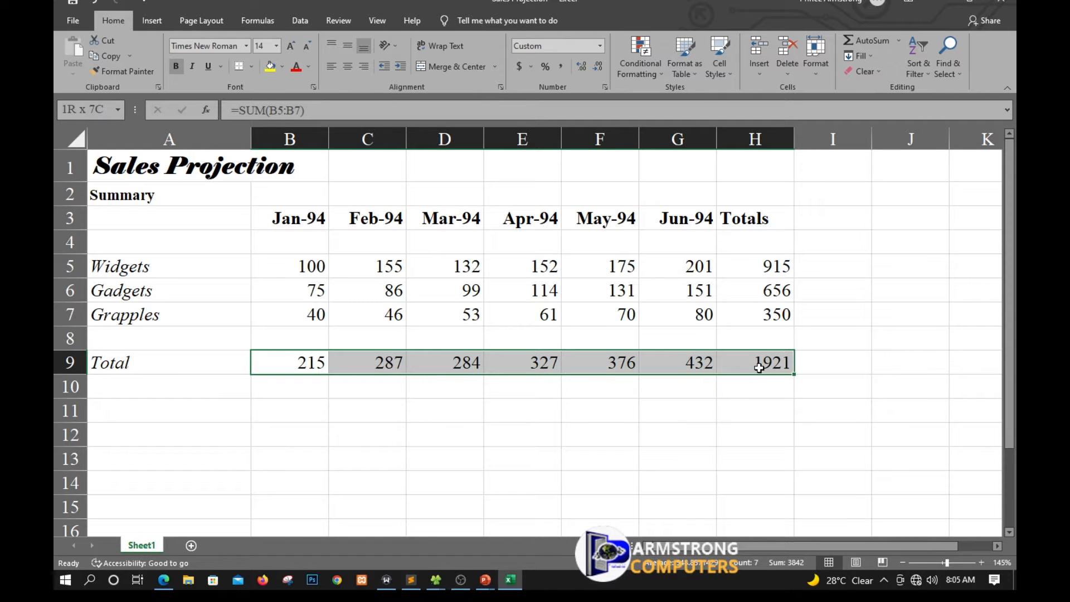
left_click(677, 434)
left_click_drag(295, 363, 761, 363)
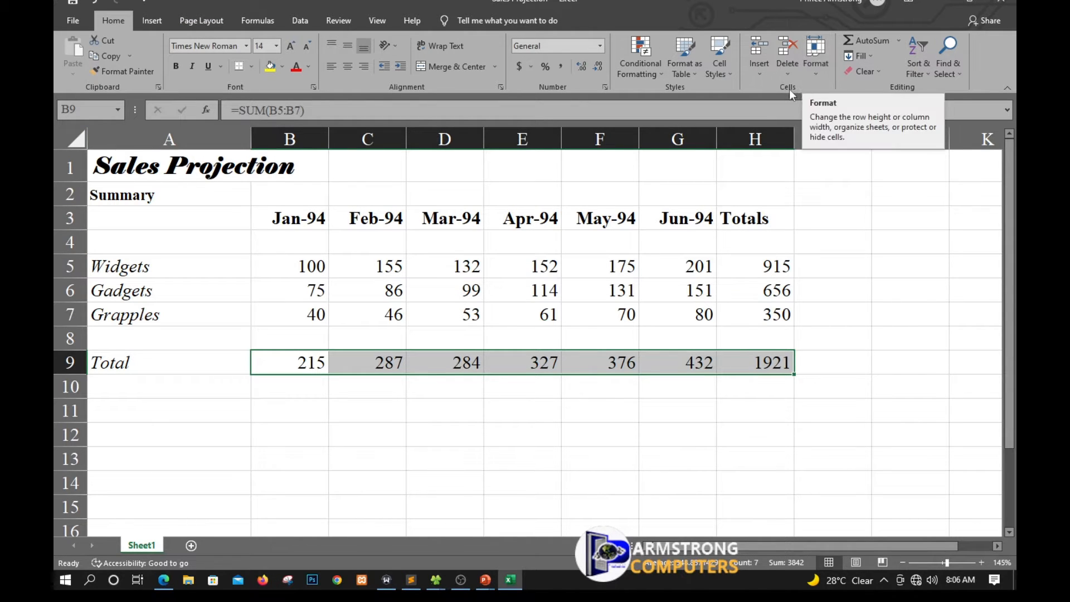
left_click(816, 75)
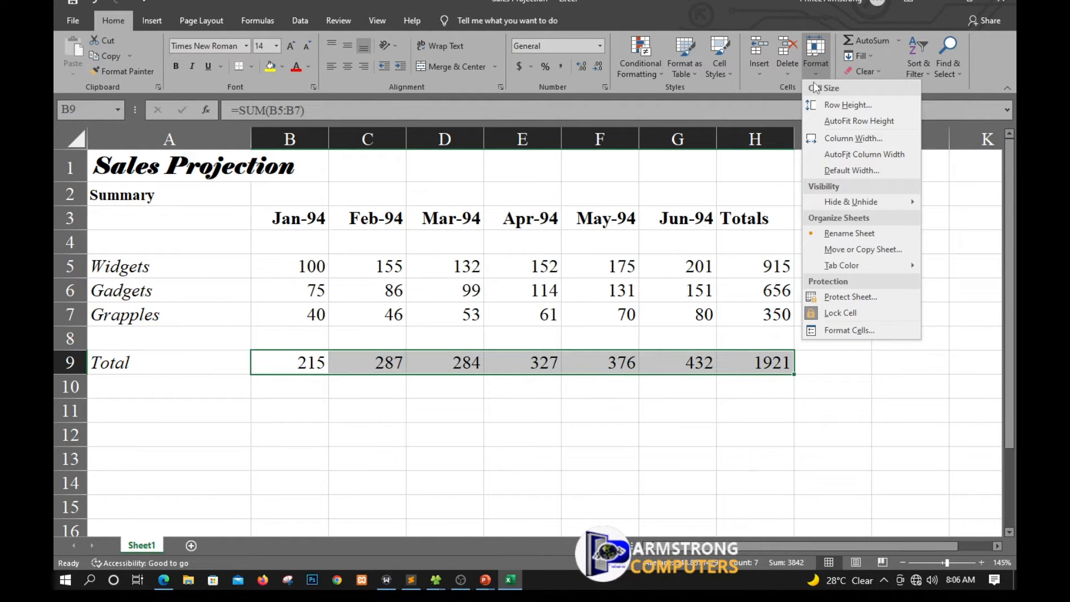
left_click(843, 330)
left_click_drag(478, 213, 650, 155)
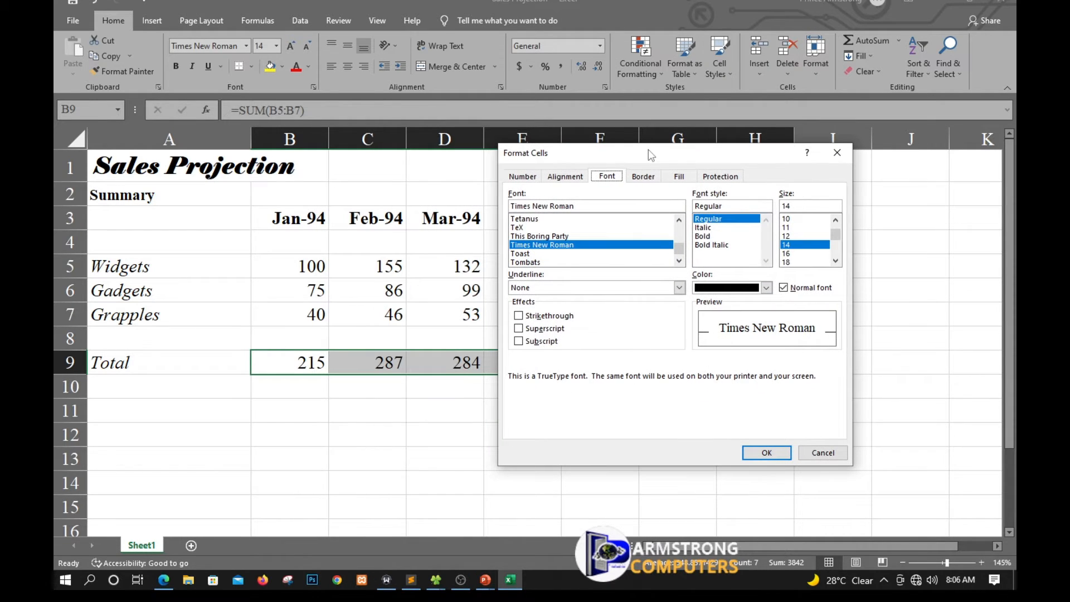
left_click(524, 177)
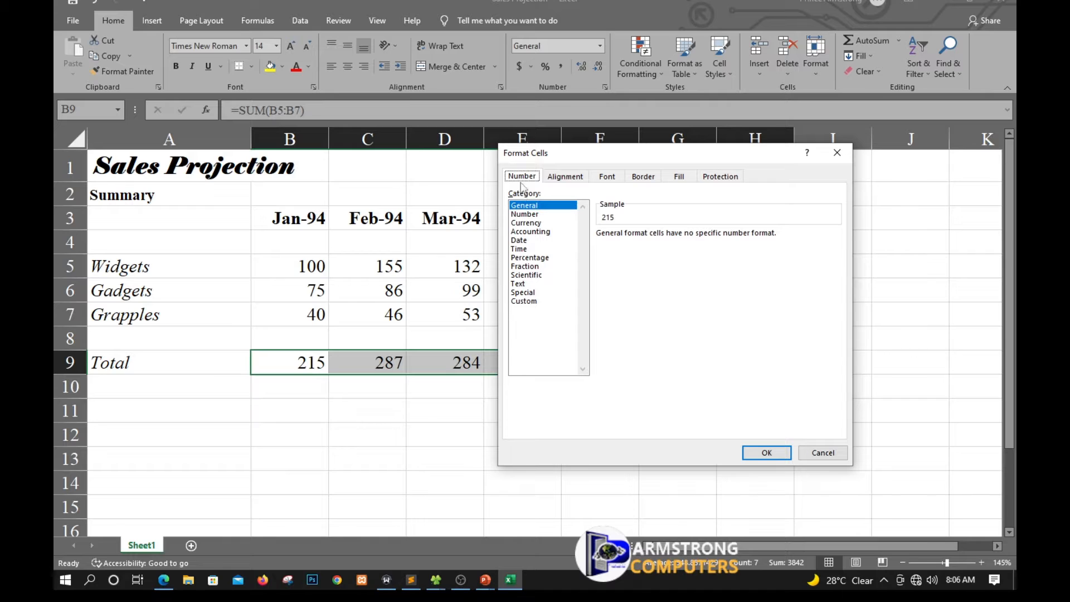
left_click(534, 301)
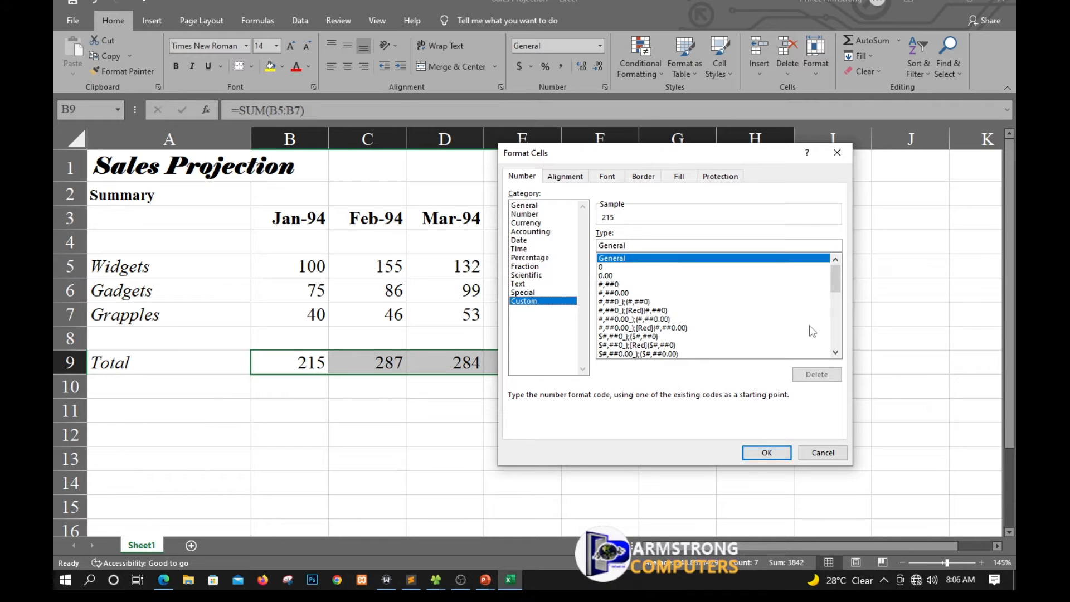
left_click(836, 352)
left_click(836, 352)
double_click(836, 352)
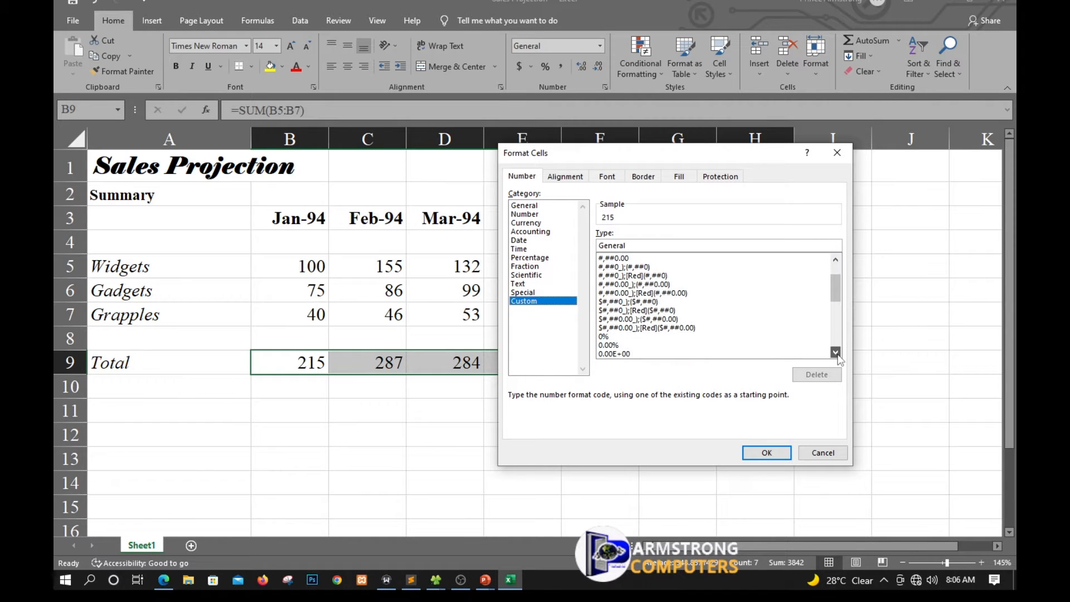
double_click(835, 352)
left_click(836, 352)
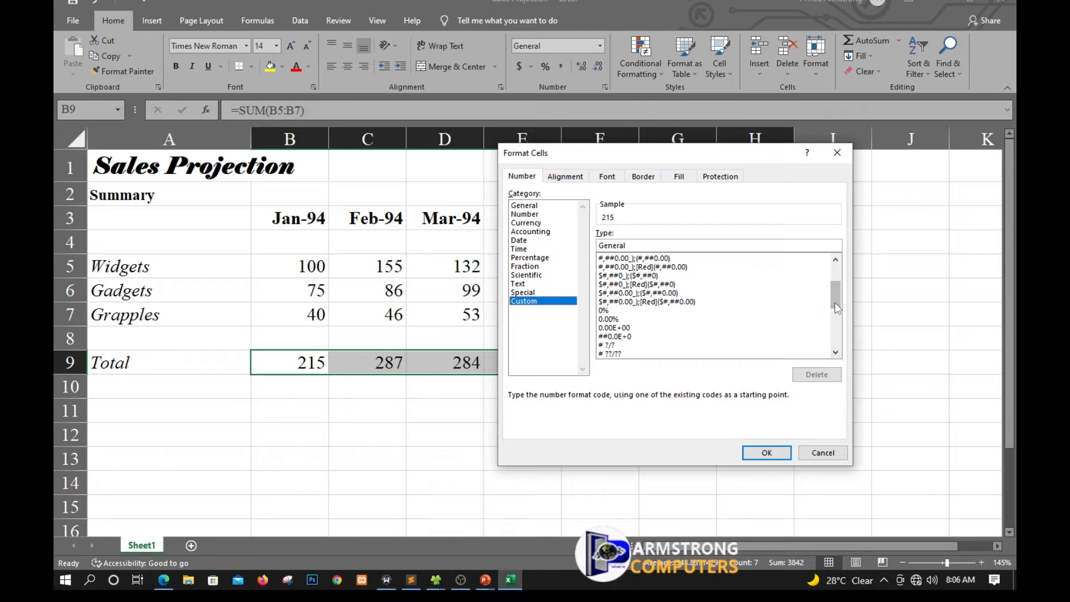
left_click(635, 294)
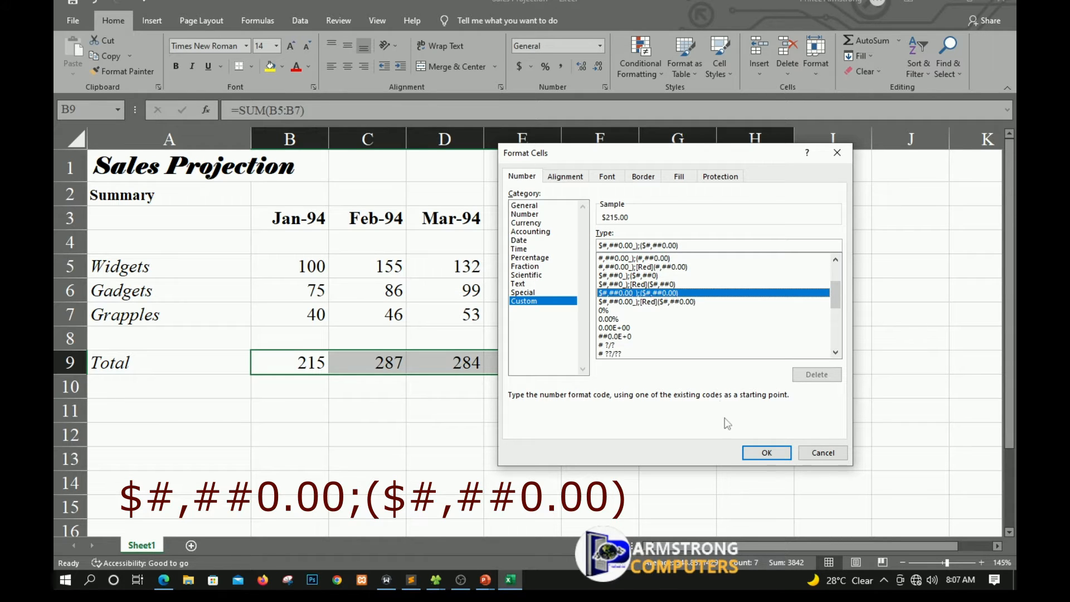
left_click(765, 455)
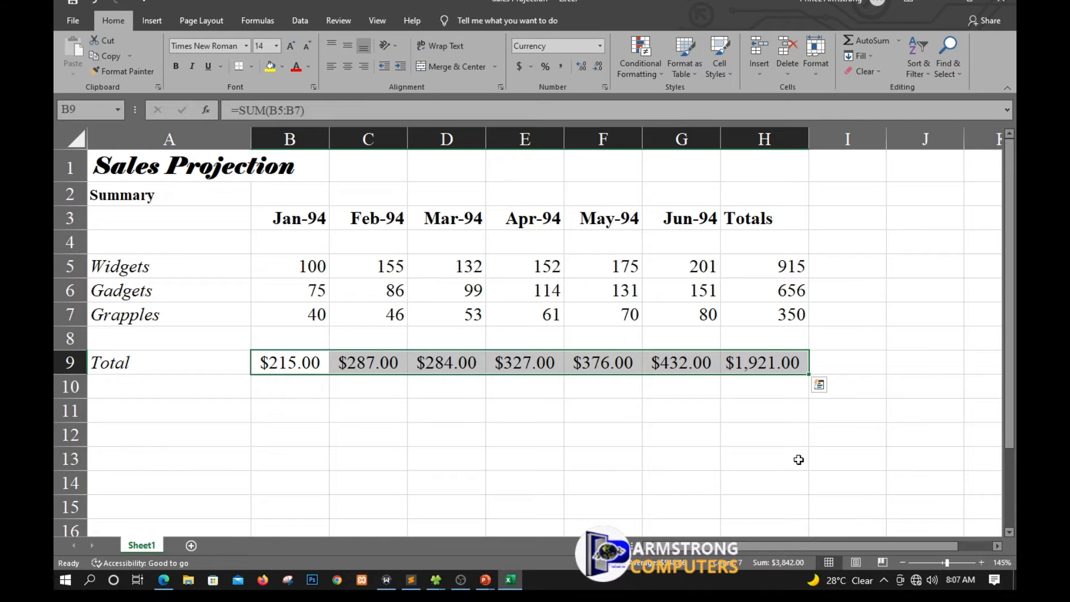
Step: Switch to the Windows Control Panel and open the additional format settings of the Region options
key("super")
type("co")
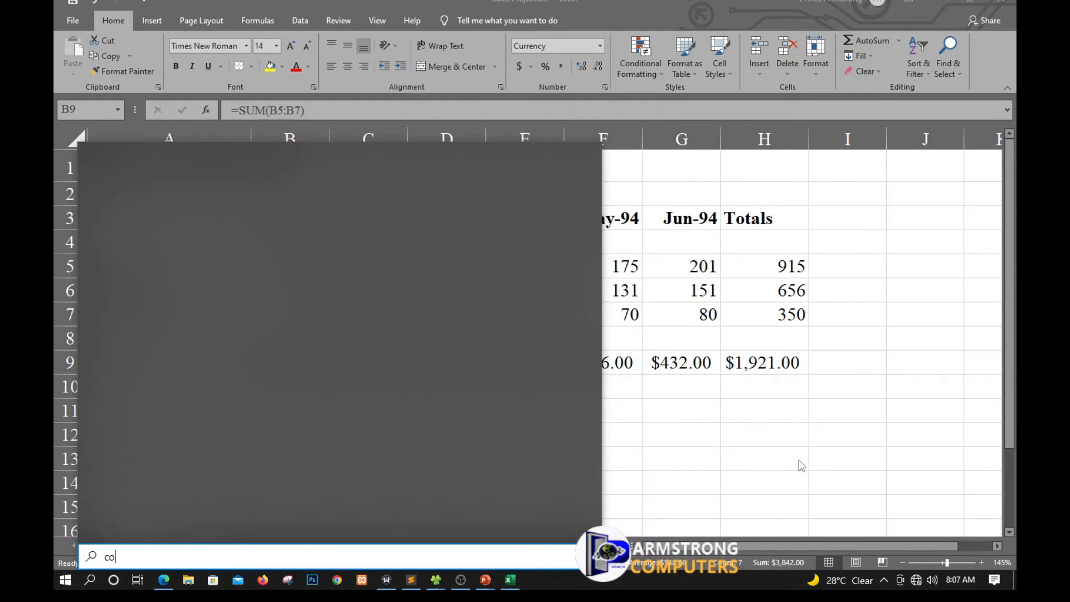
type("n")
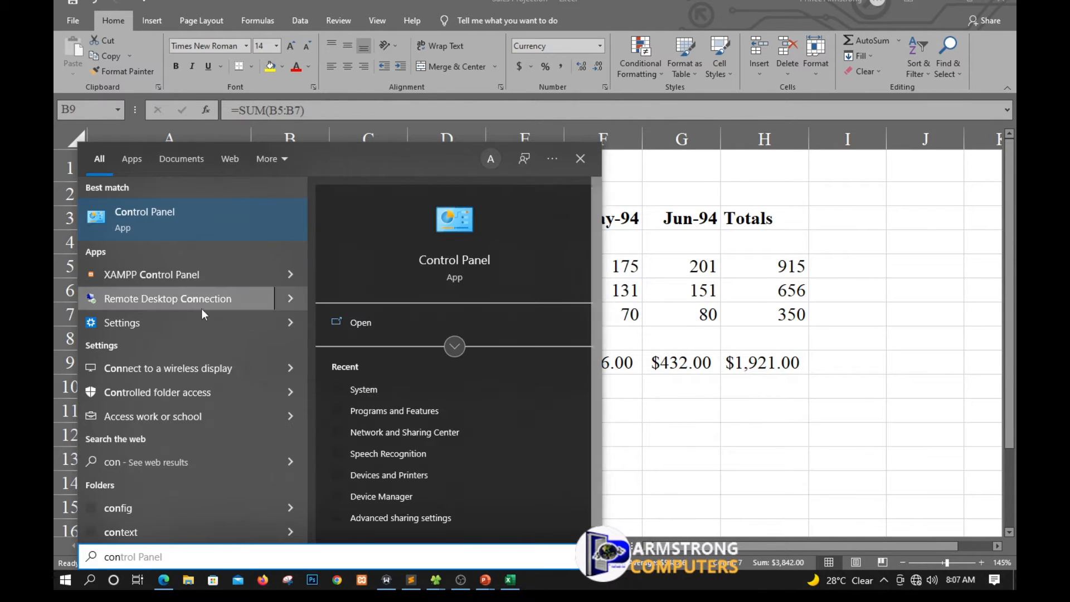
left_click(146, 213)
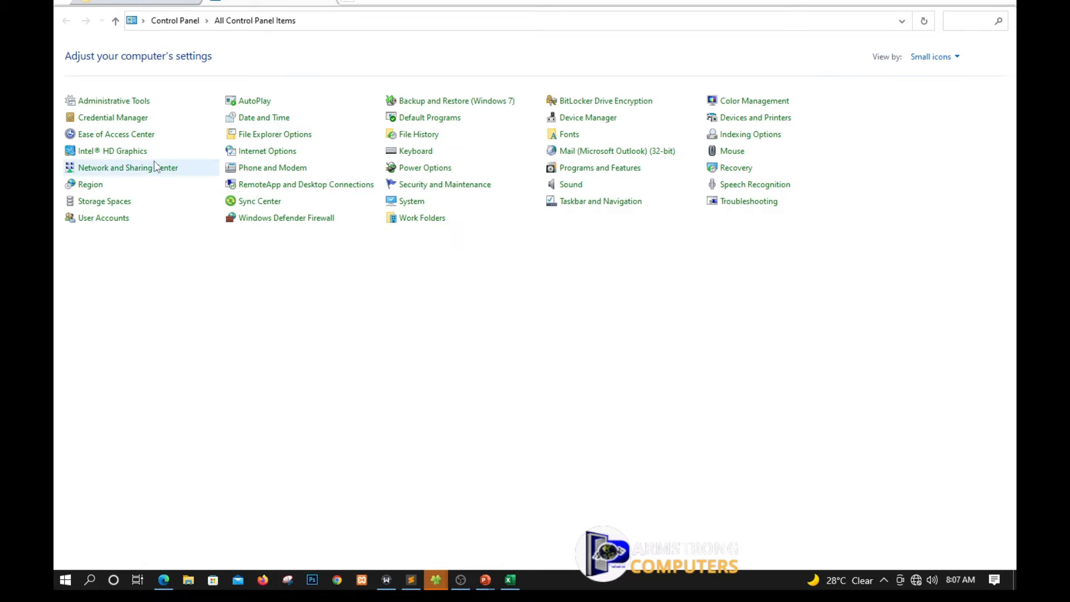
left_click(90, 185)
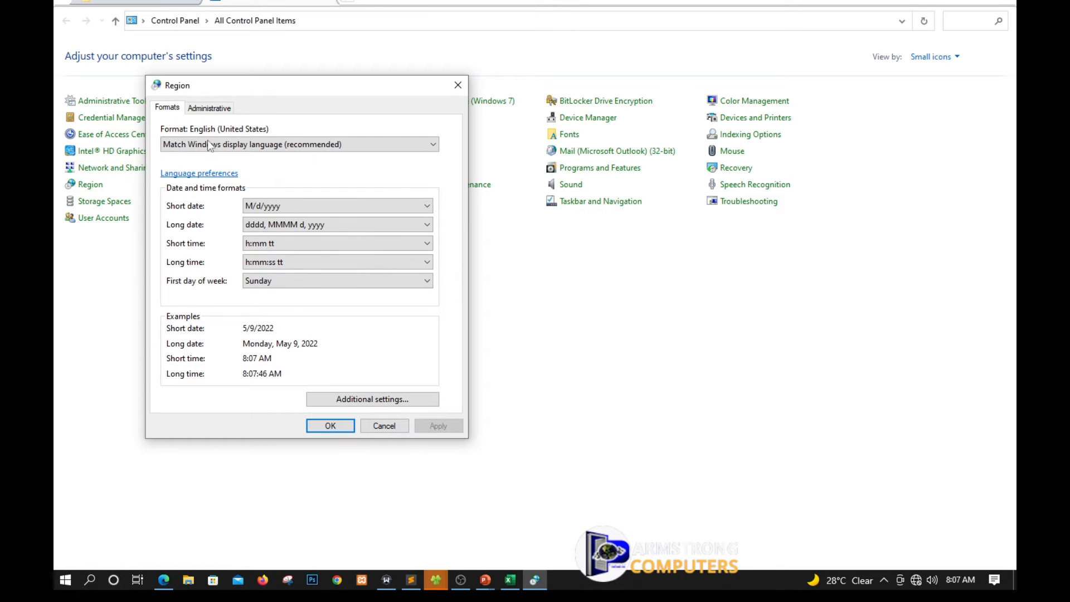
left_click(217, 109)
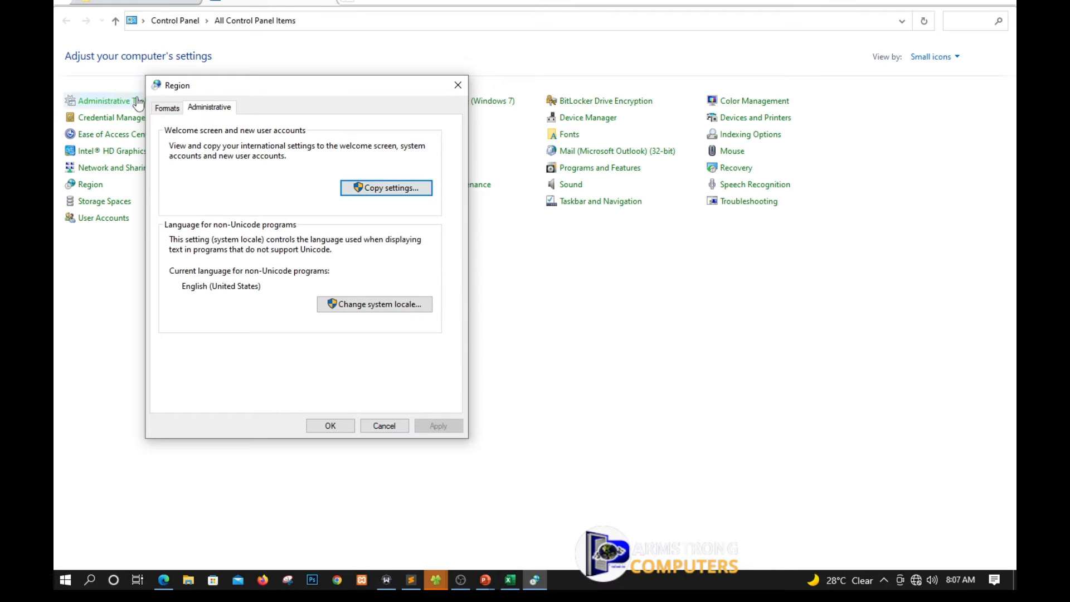
left_click(167, 108)
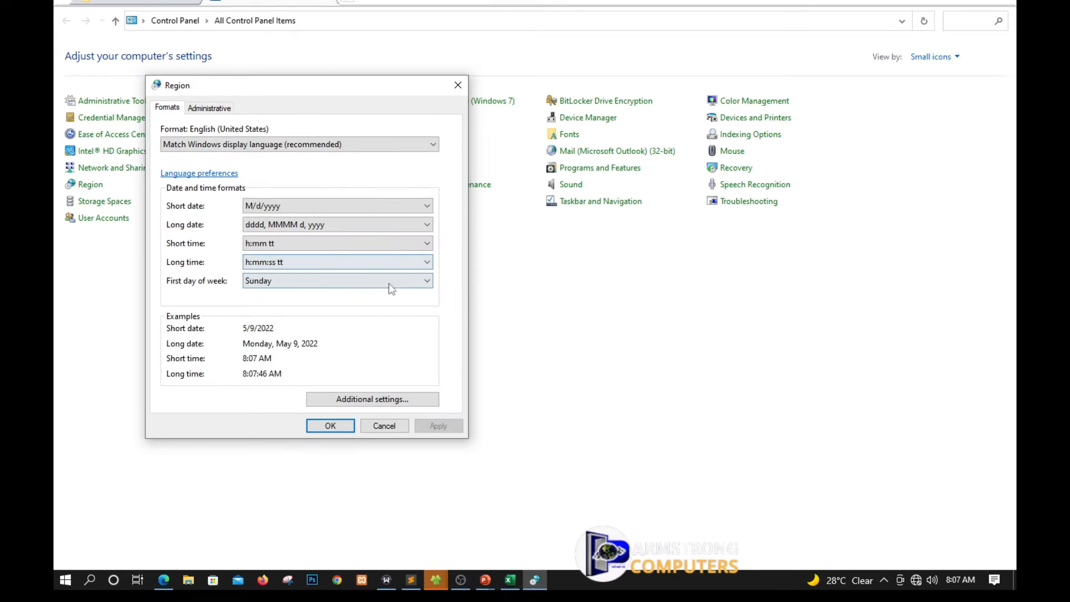
left_click(400, 400)
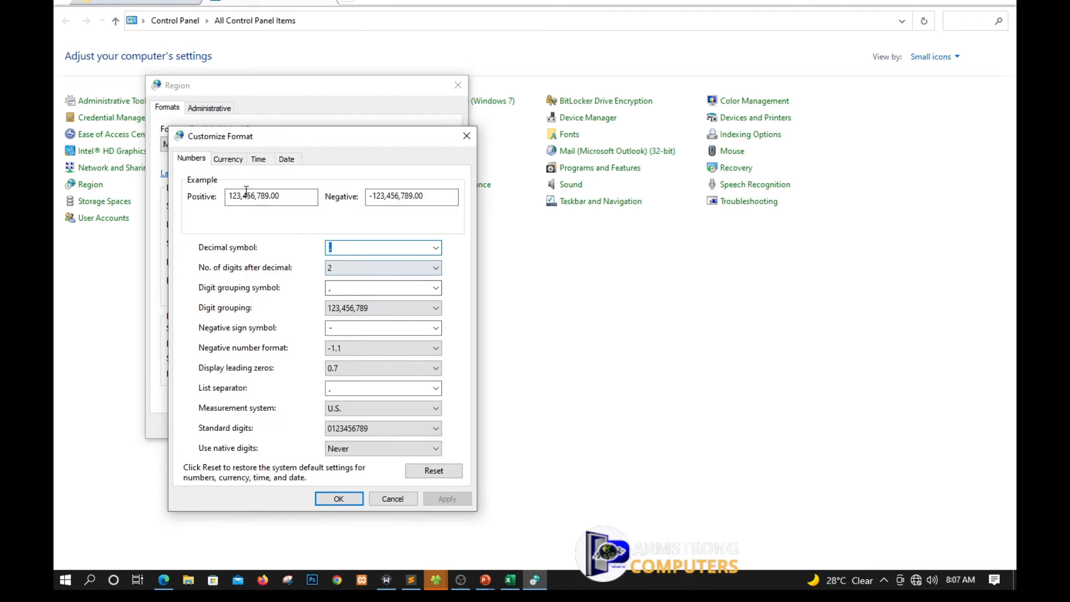
Step: Set the Windows currency symbol to c, apply it and return to the Excel workbook
left_click(229, 158)
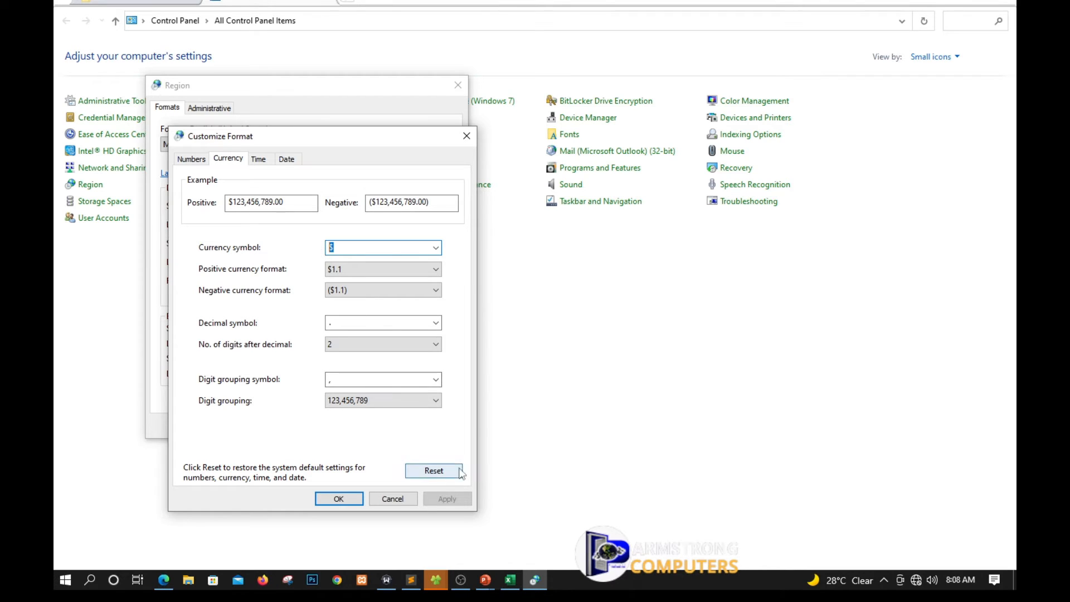
type("c")
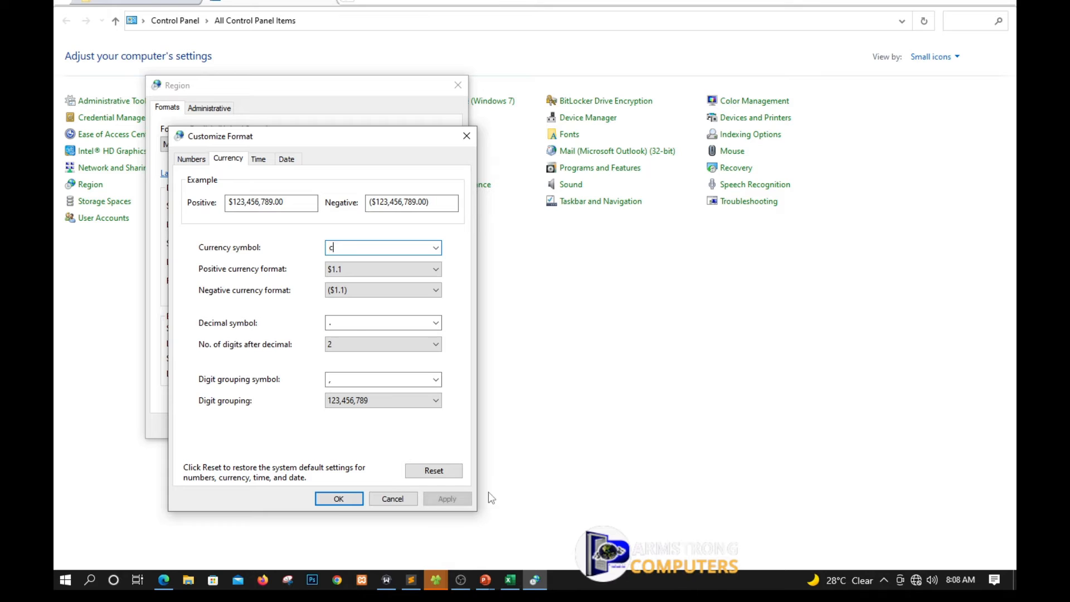
left_click(447, 499)
left_click(351, 504)
left_click(511, 585)
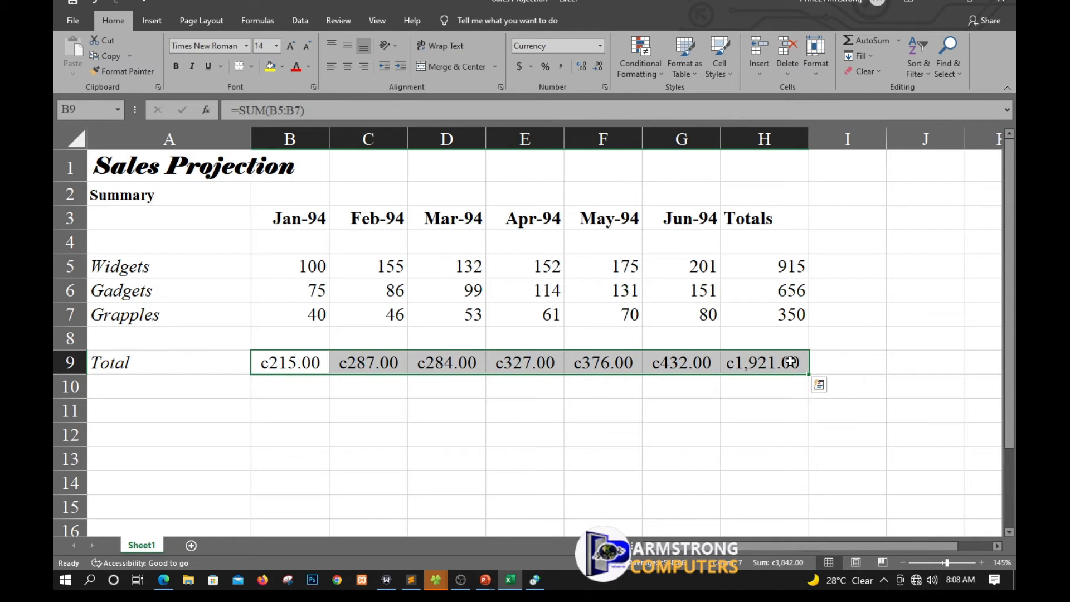
Step: Set the currency symbol back to $ in the Windows Region additional settings and close the Region dialog
left_click(534, 580)
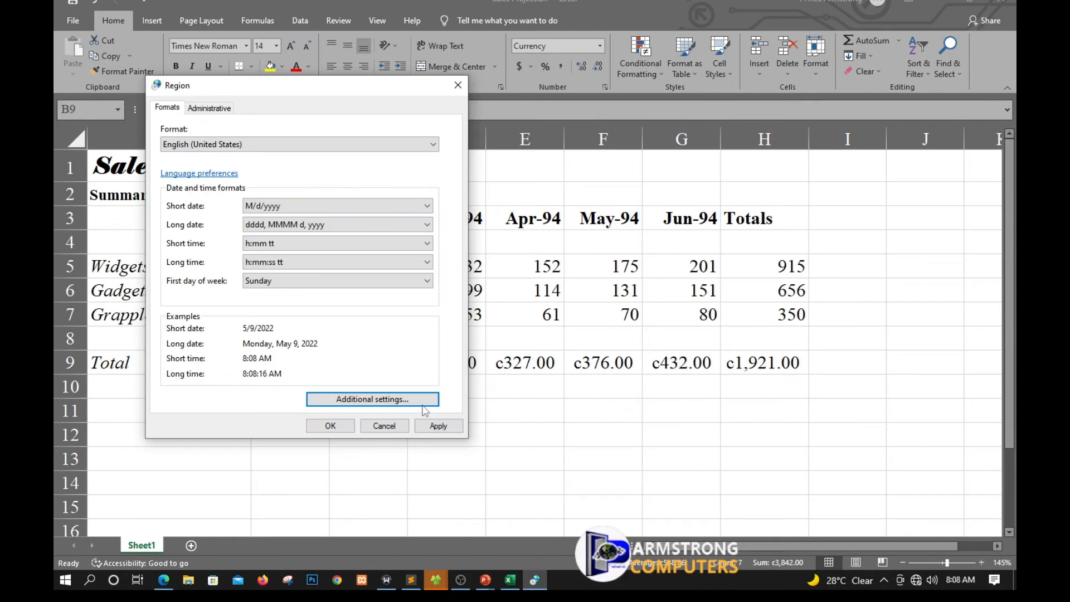
left_click(375, 399)
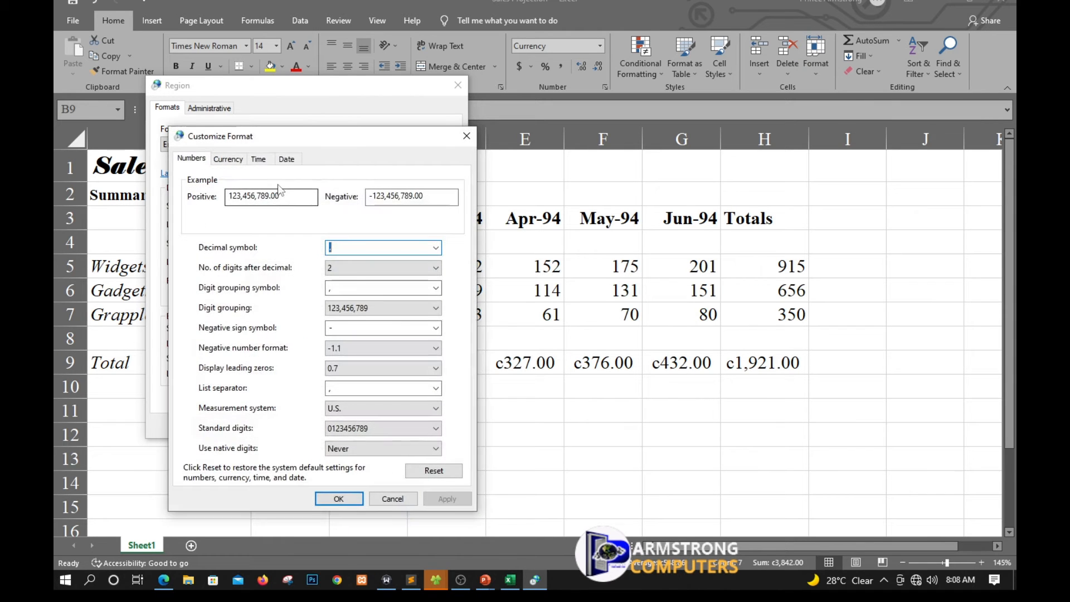
left_click(228, 159)
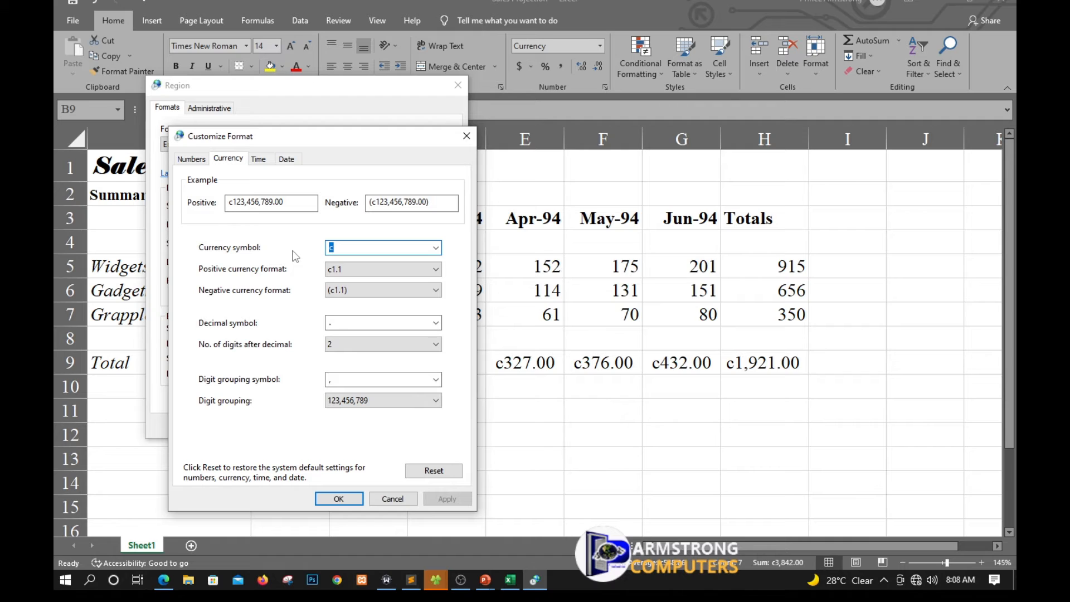
type("$")
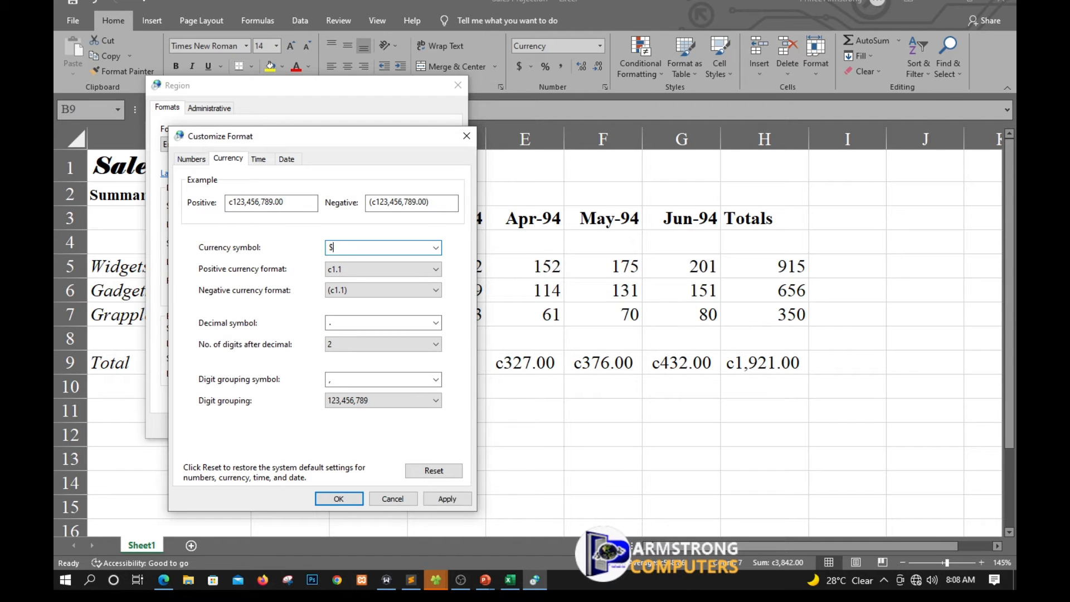
left_click(430, 495)
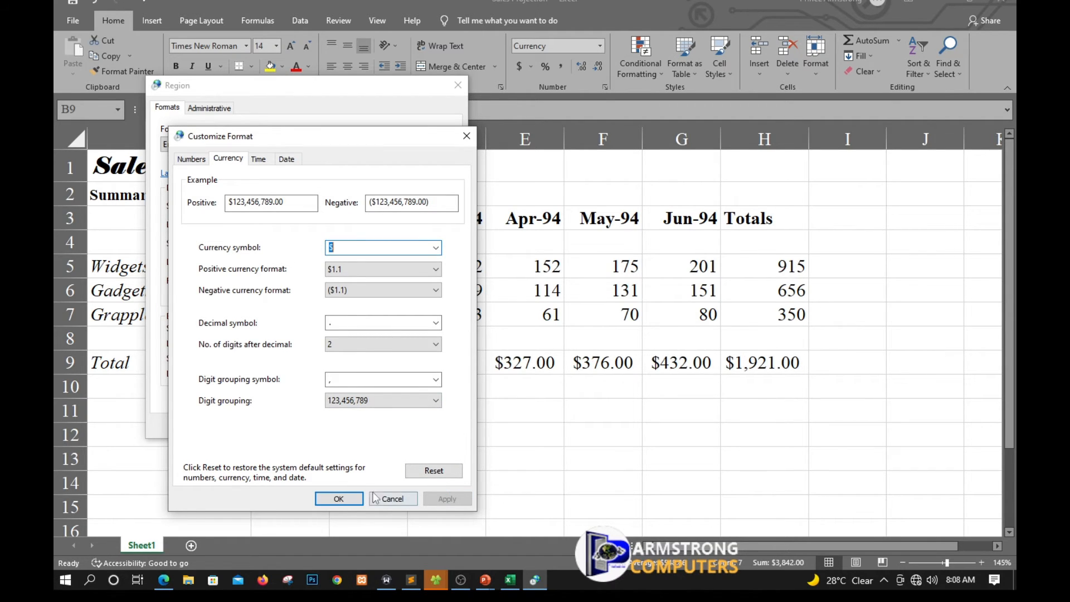
left_click(338, 499)
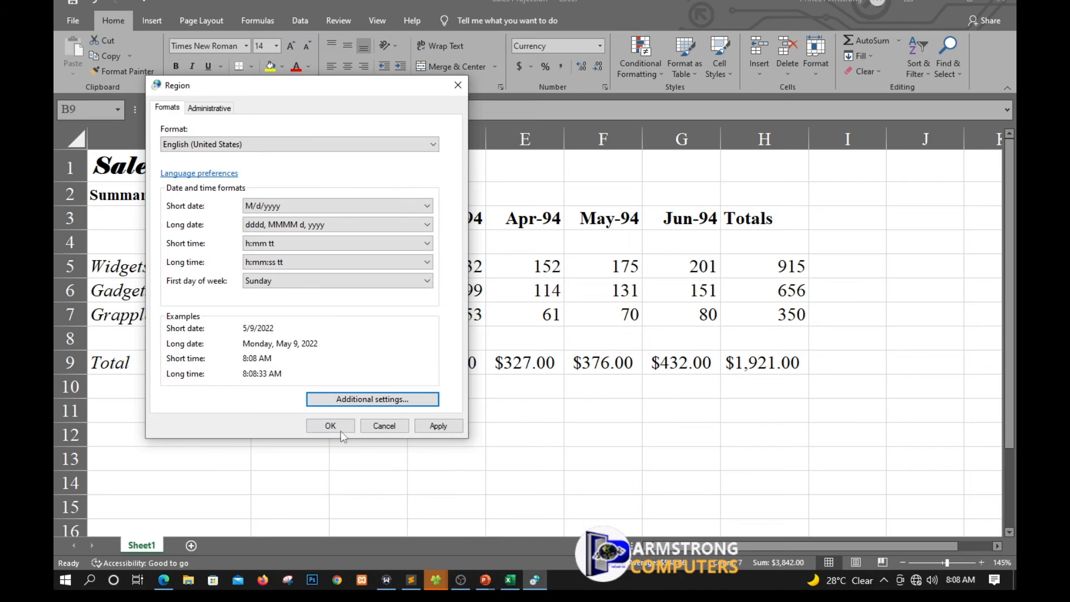
left_click(335, 424)
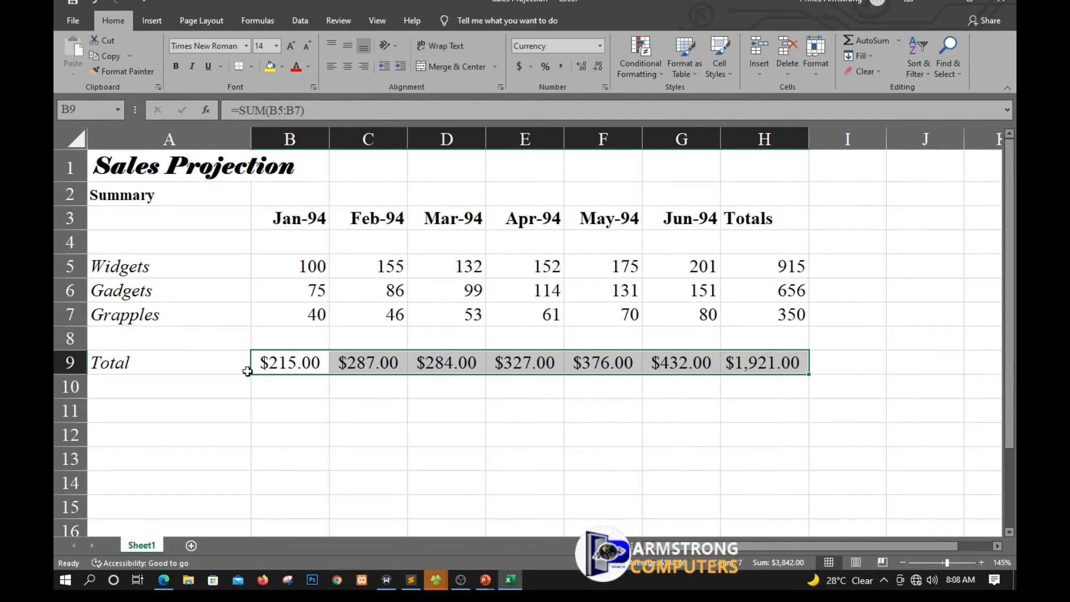
Step: Apply the Comma style to the Widgets, Gadgets and Grapples figures in B5:H7
left_click(282, 263)
left_click_drag(282, 263, 768, 315)
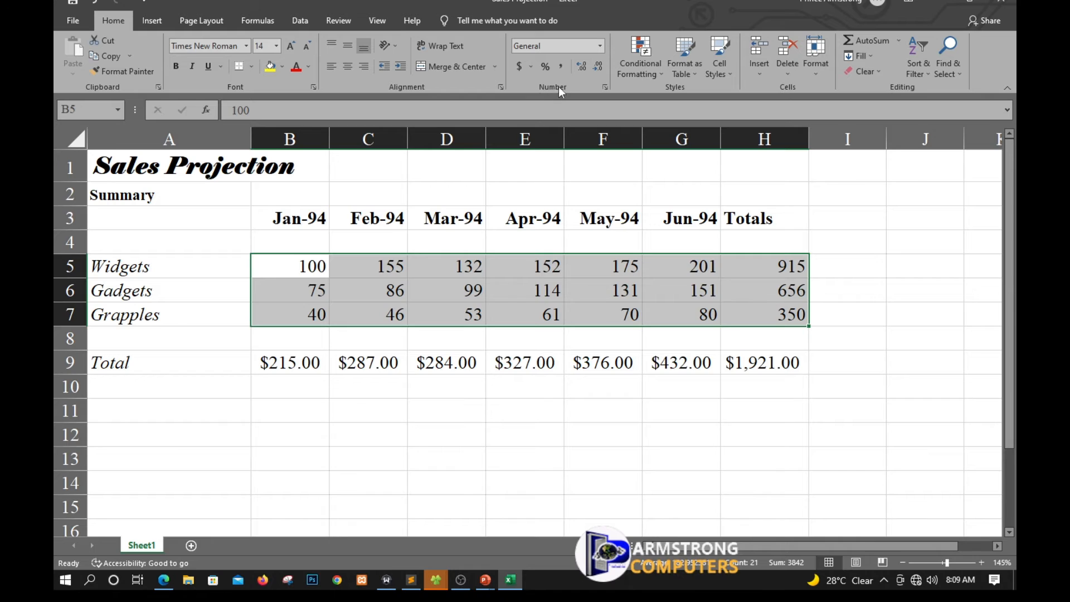
left_click(562, 66)
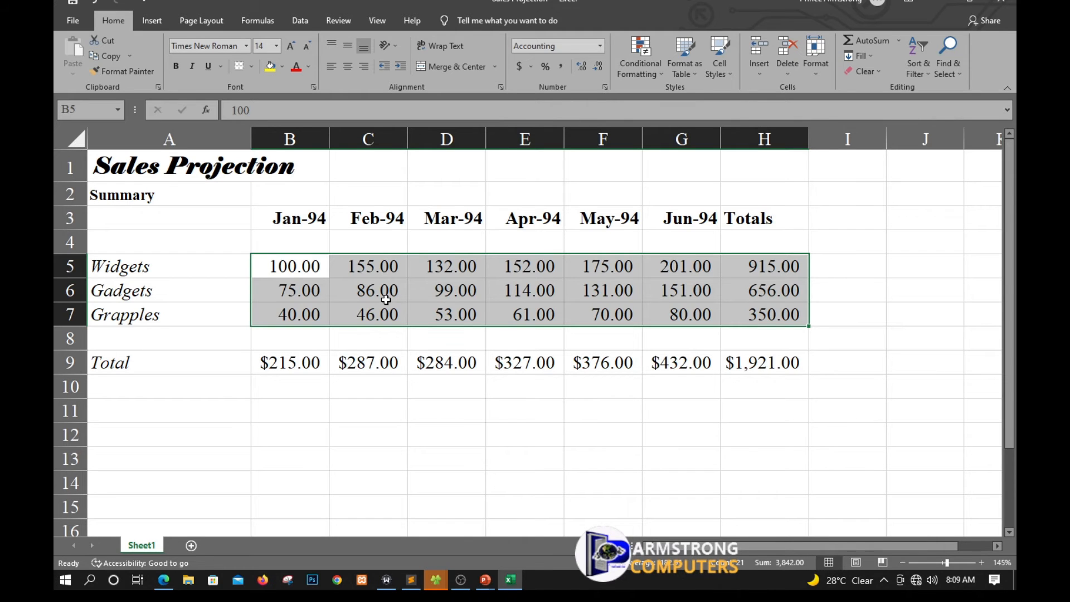
key("Return")
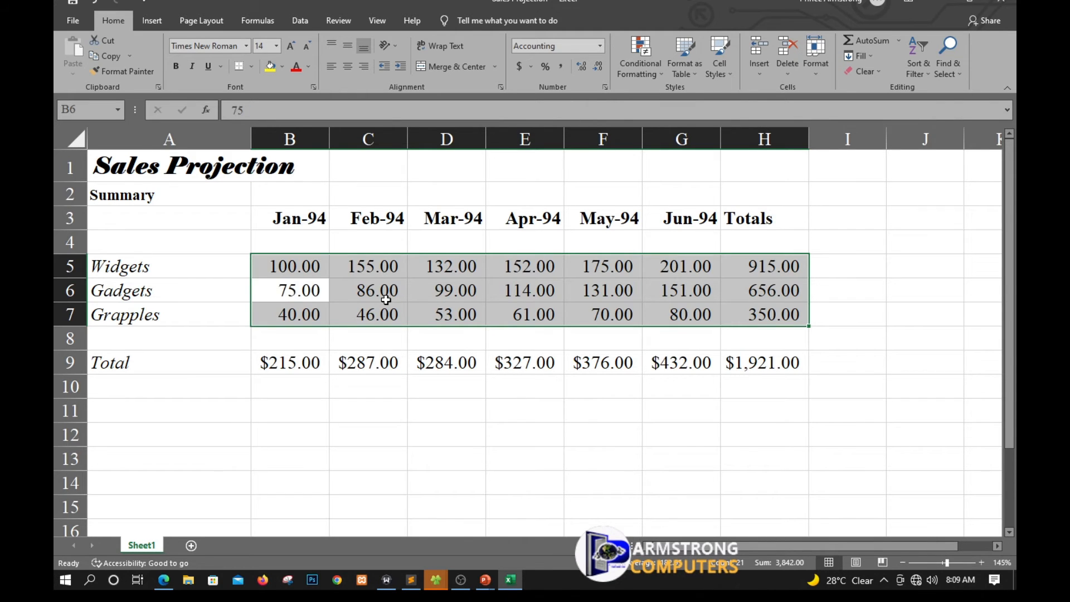
left_click(464, 475)
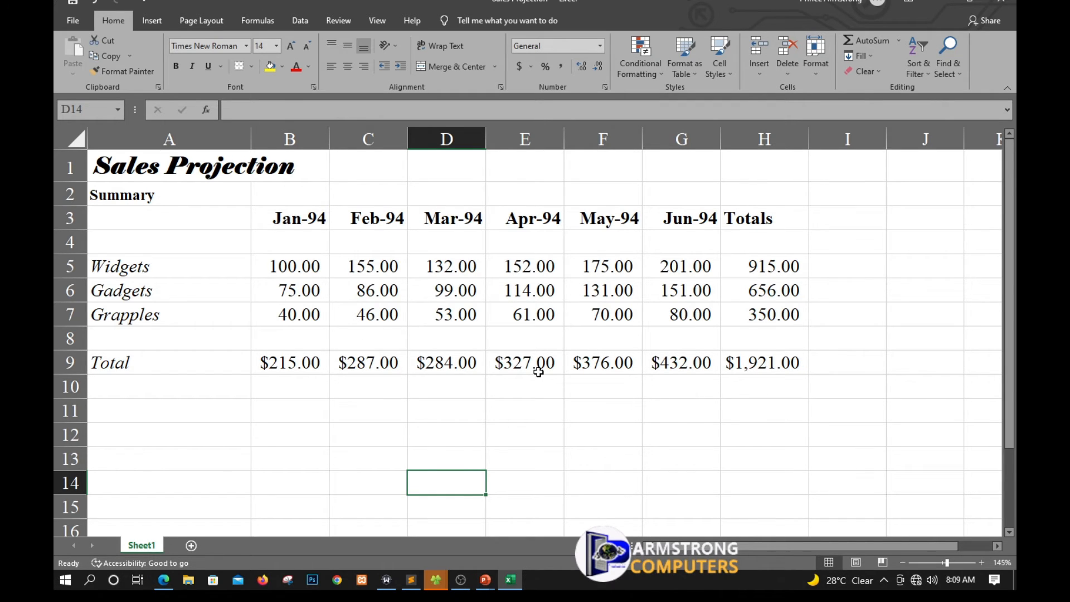
Step: Decrease and increase the decimal places of the January Widgets value in B5, ending with more decimals than the column can fit
left_click(294, 264)
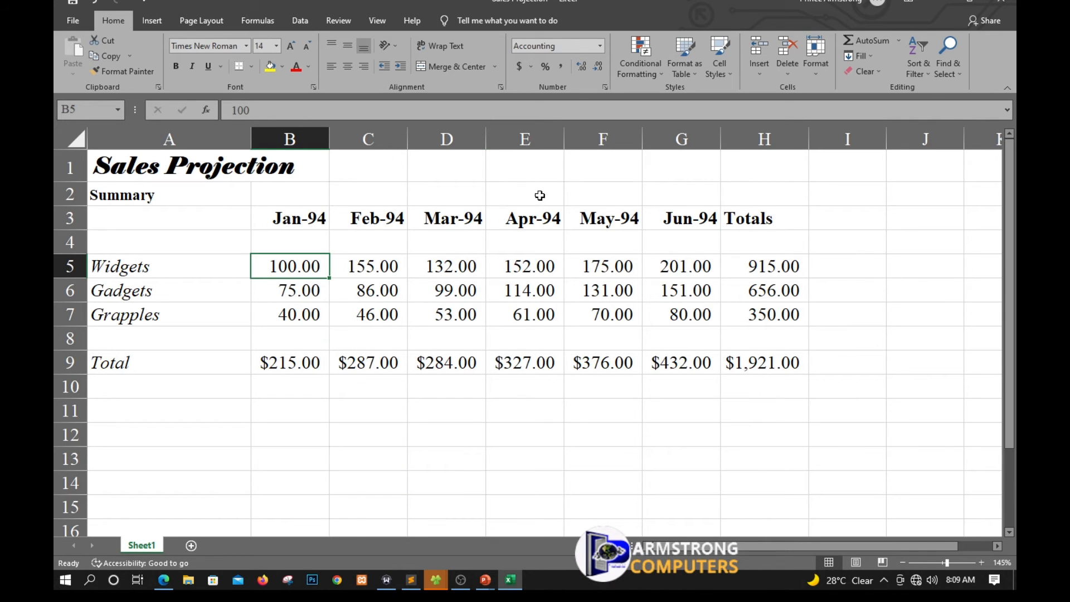
left_click(595, 66)
left_click(595, 67)
left_click(580, 68)
left_click(581, 68)
left_click(581, 68)
left_click(600, 69)
left_click(580, 69)
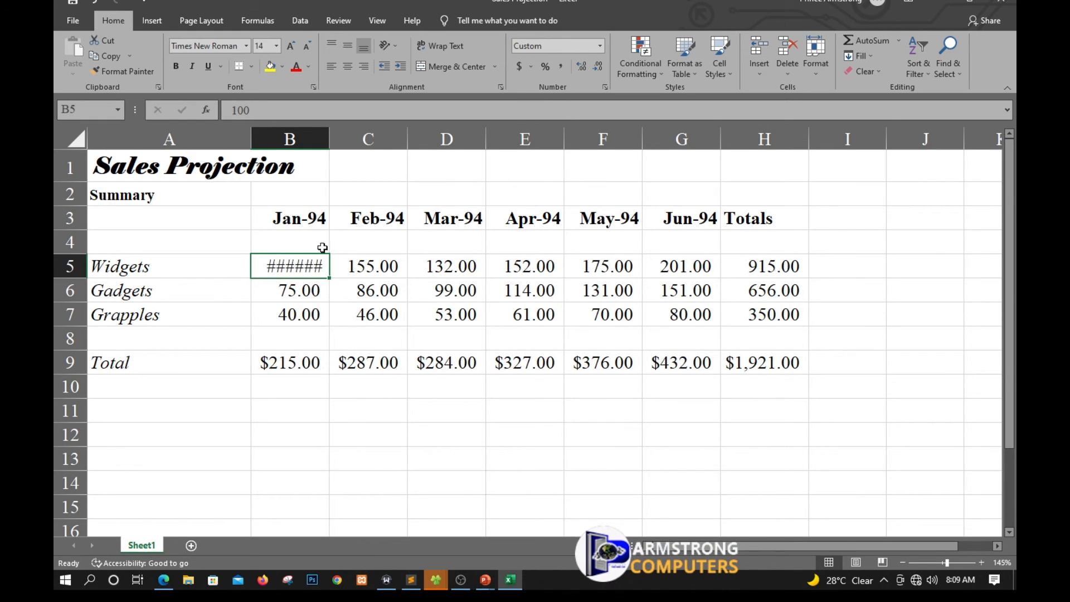
Step: Narrow column A and reduce the January Widgets value in B5 to two decimal places
left_click_drag(253, 143, 237, 143)
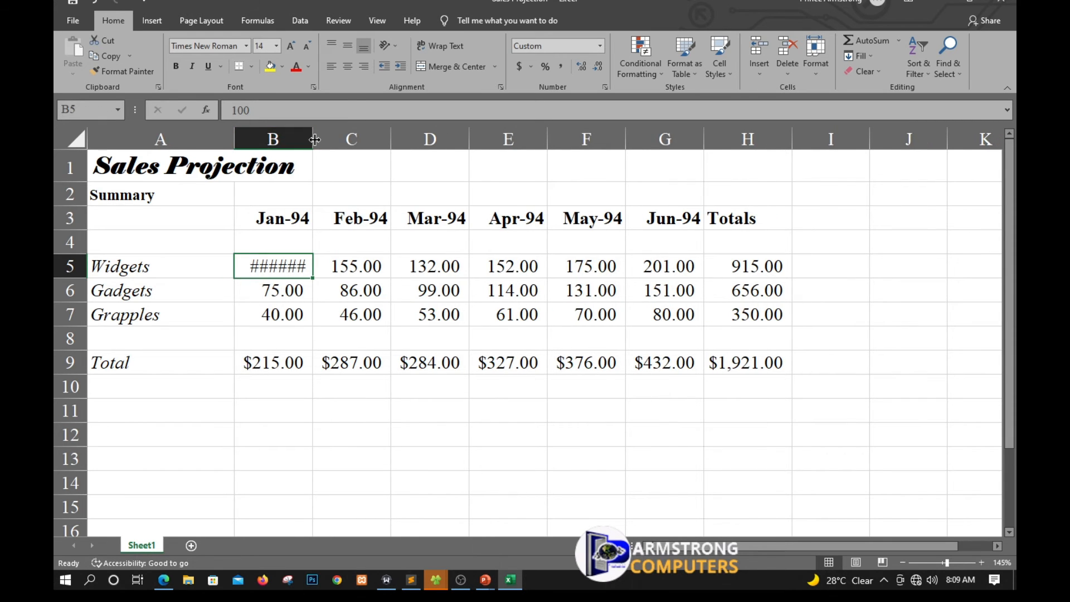
left_click_drag(312, 139, 339, 138)
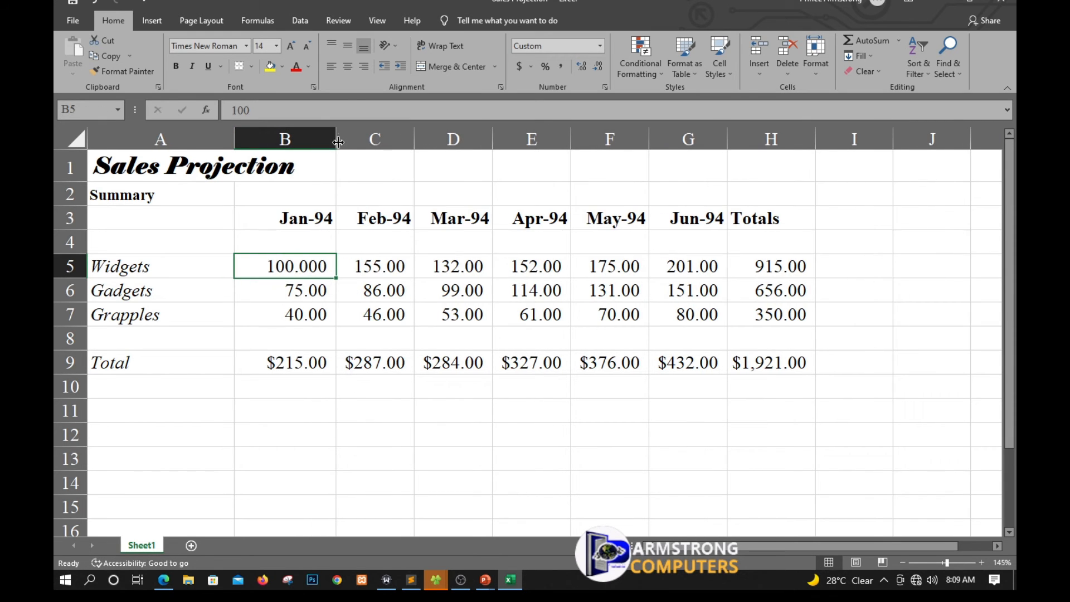
left_click(93, 3)
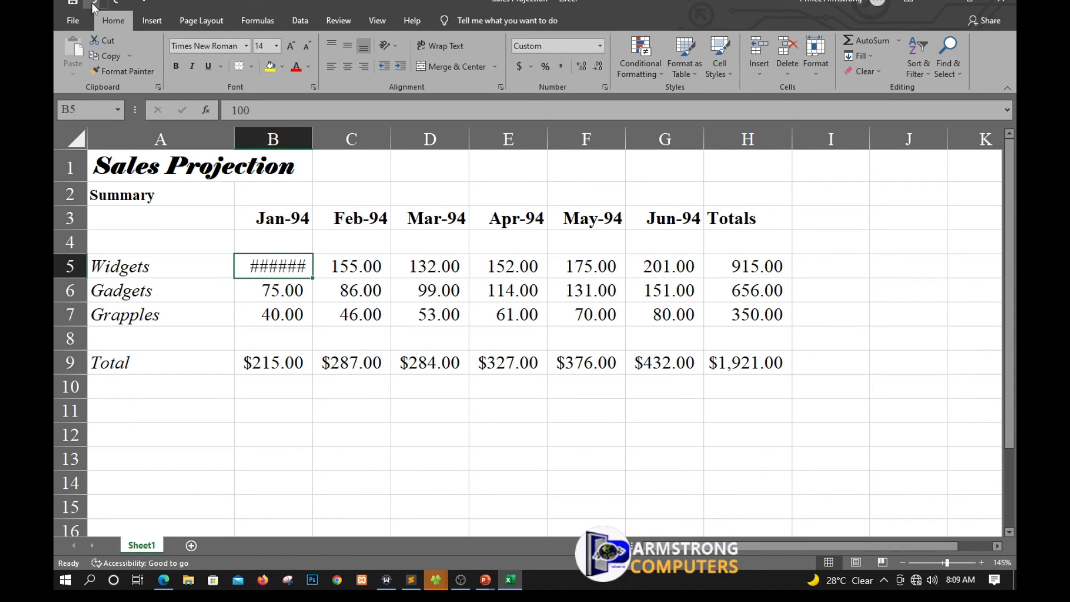
left_click(597, 66)
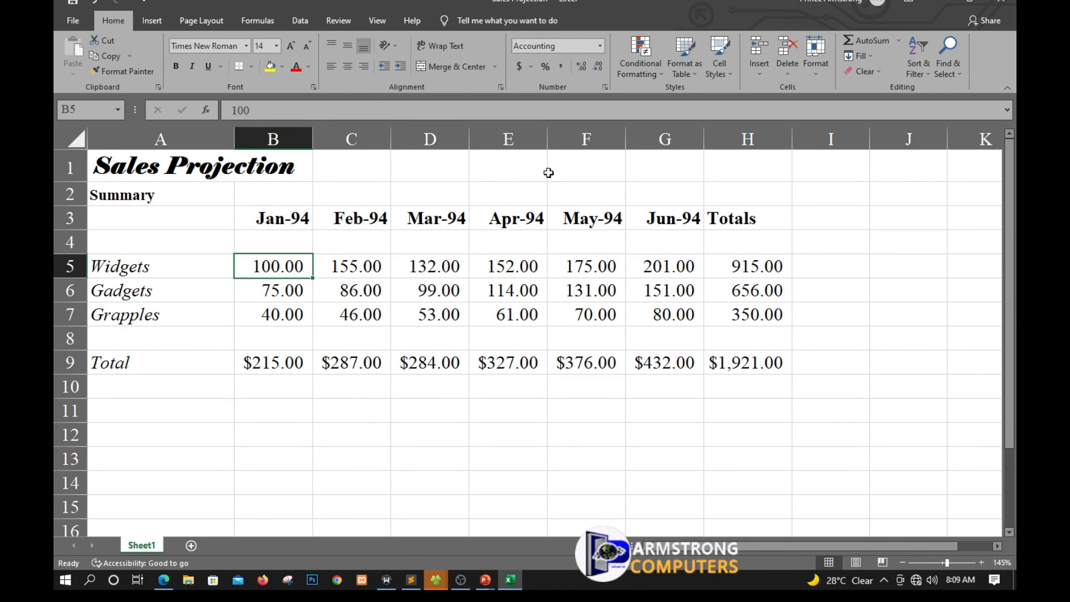
Step: Format the January Widgets value in B5 as Currency with the GHC symbol
left_click(530, 66)
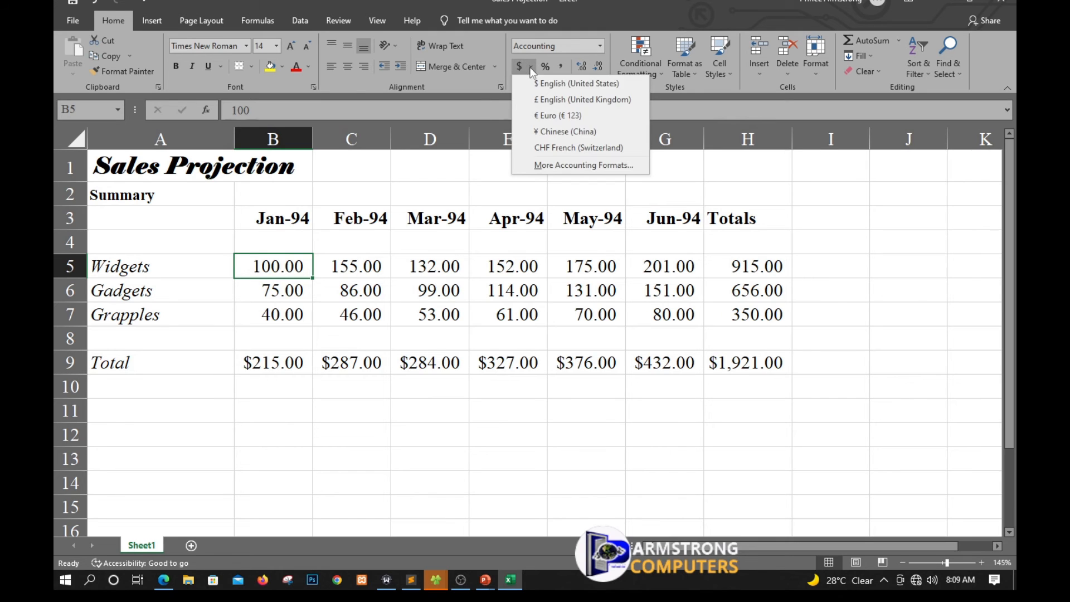
left_click(561, 167)
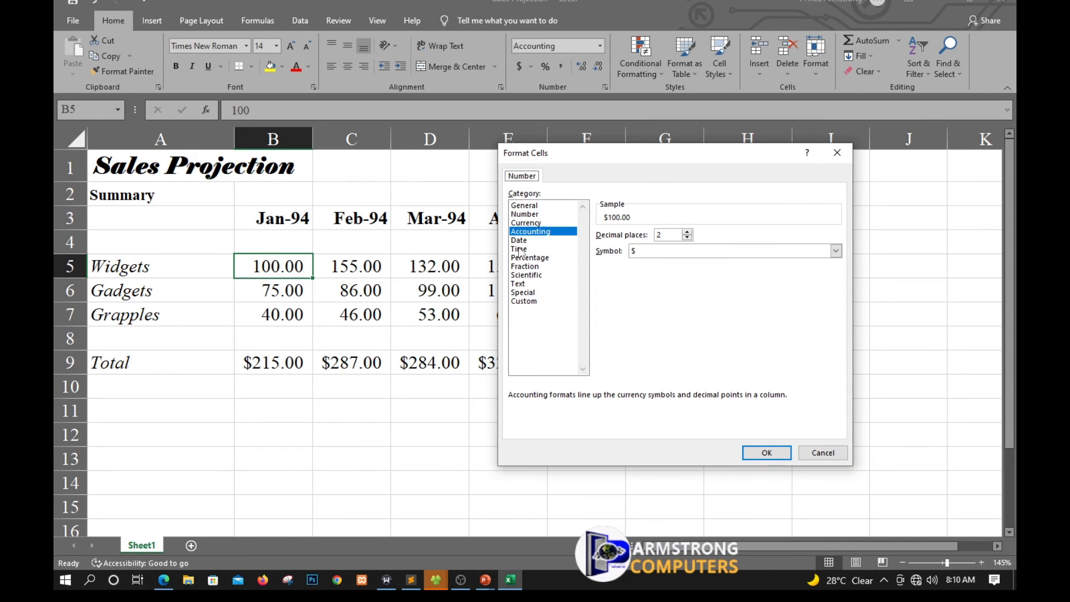
left_click(524, 301)
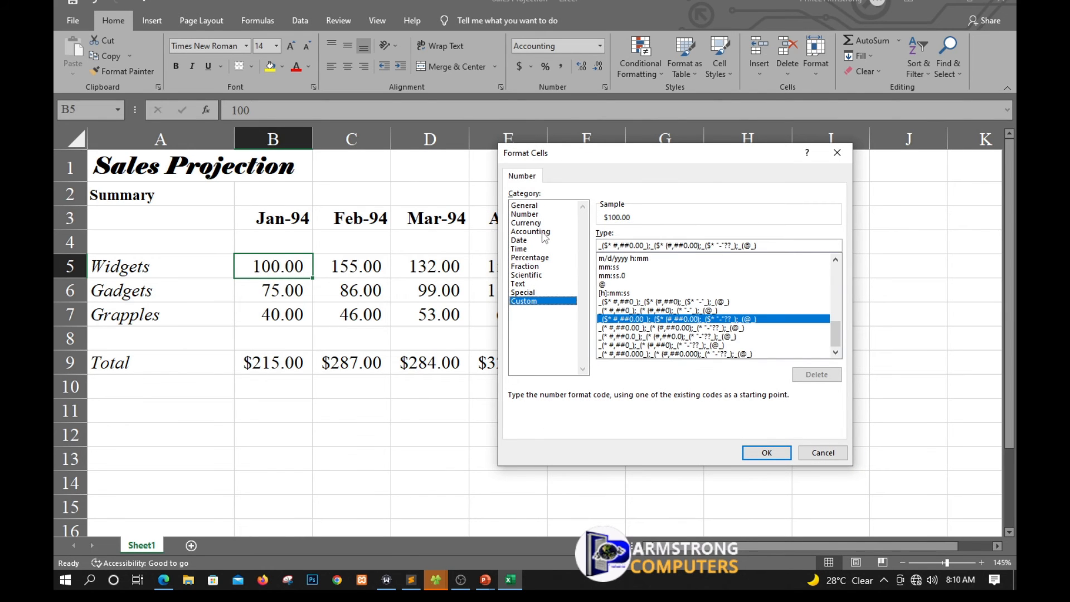
left_click(527, 223)
left_click(714, 251)
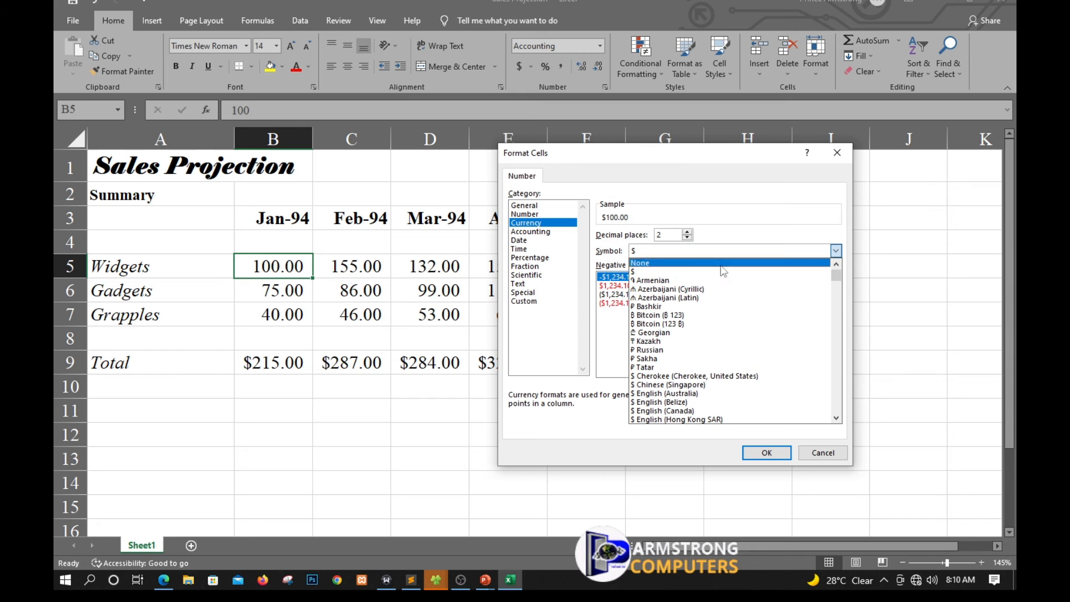
scroll(683, 369, "down", 5)
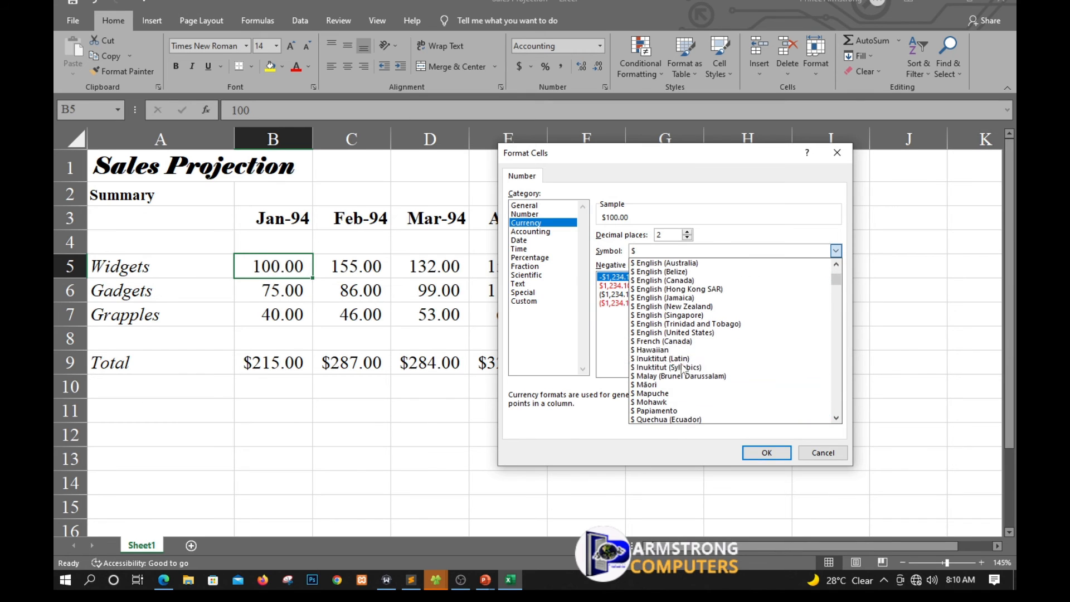
type("gh")
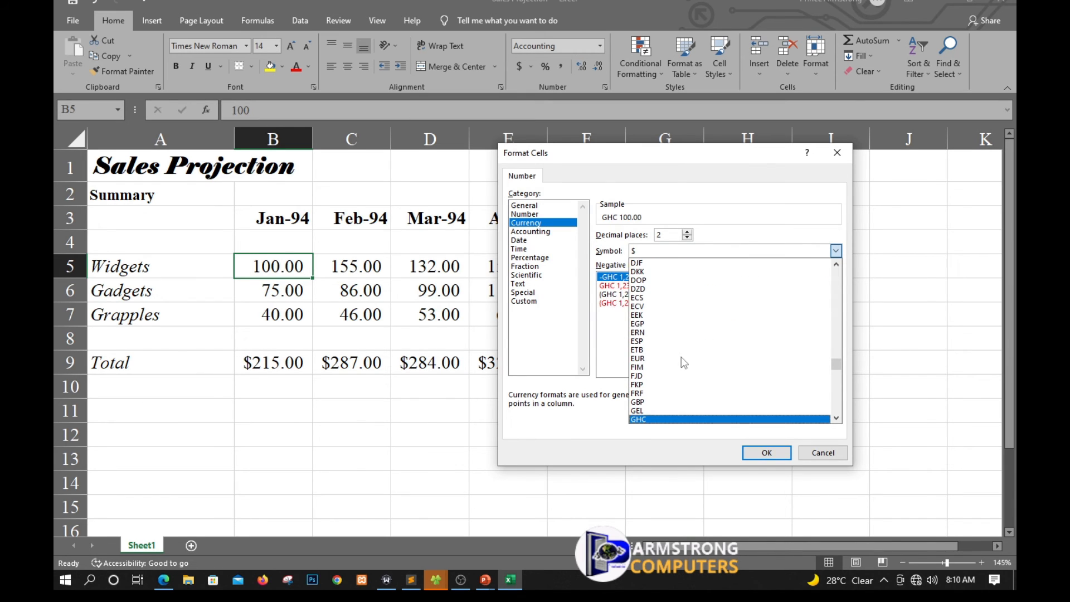
left_click(642, 420)
left_click(749, 454)
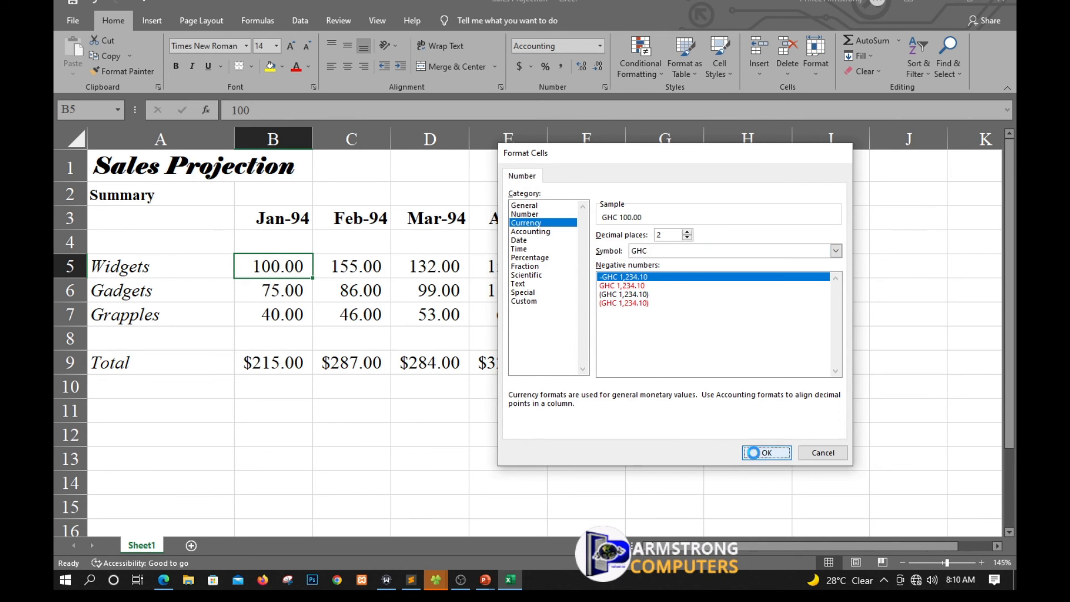
Step: Remove the decimals from the January Widgets value in B5, and restore its comma-style format with two decimals
left_click(274, 315)
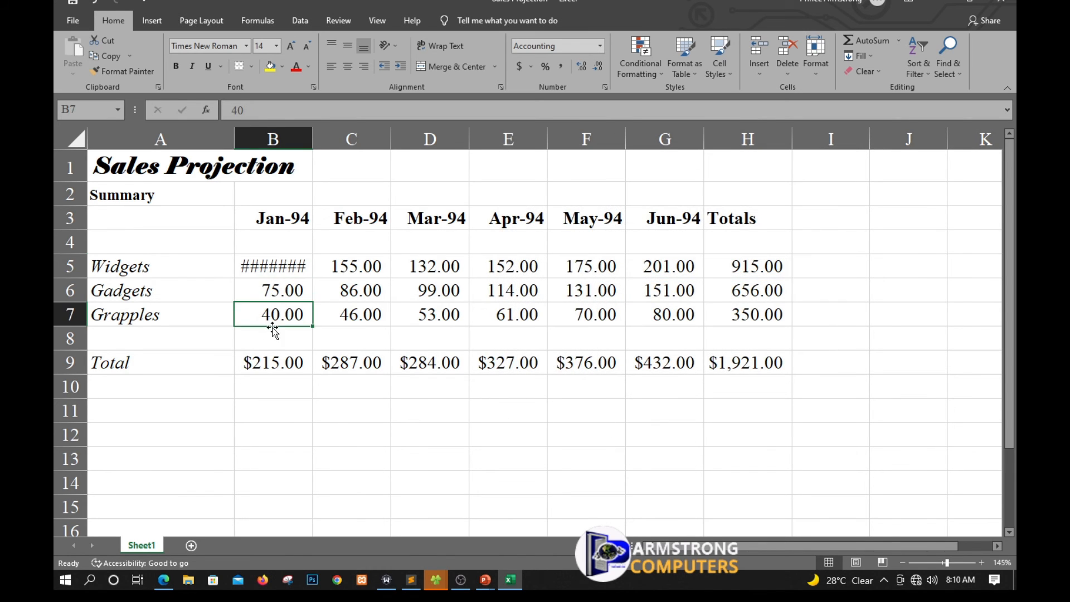
left_click(273, 266)
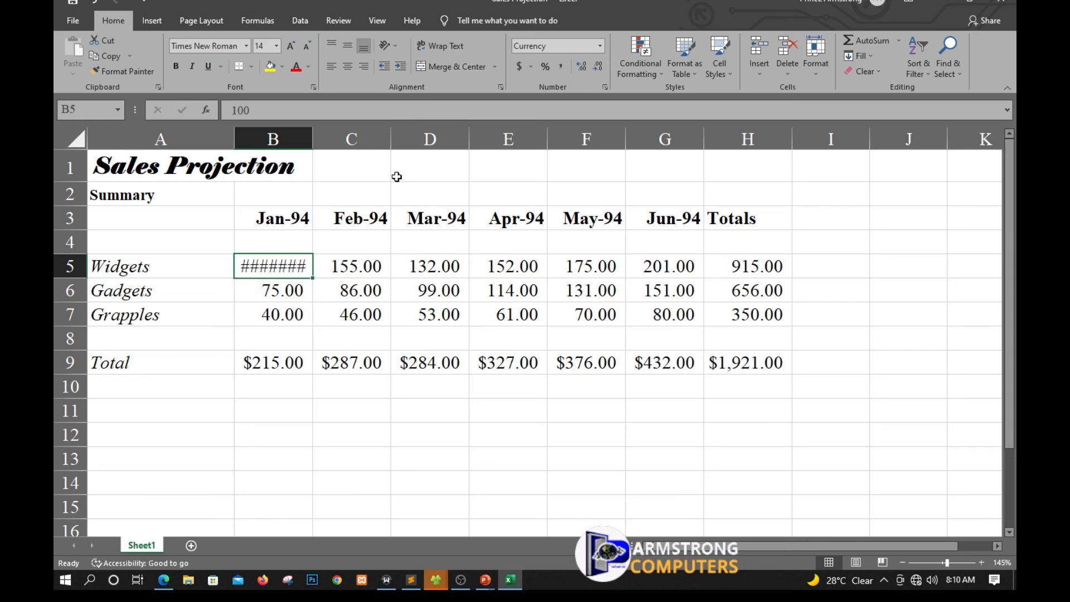
left_click(597, 64)
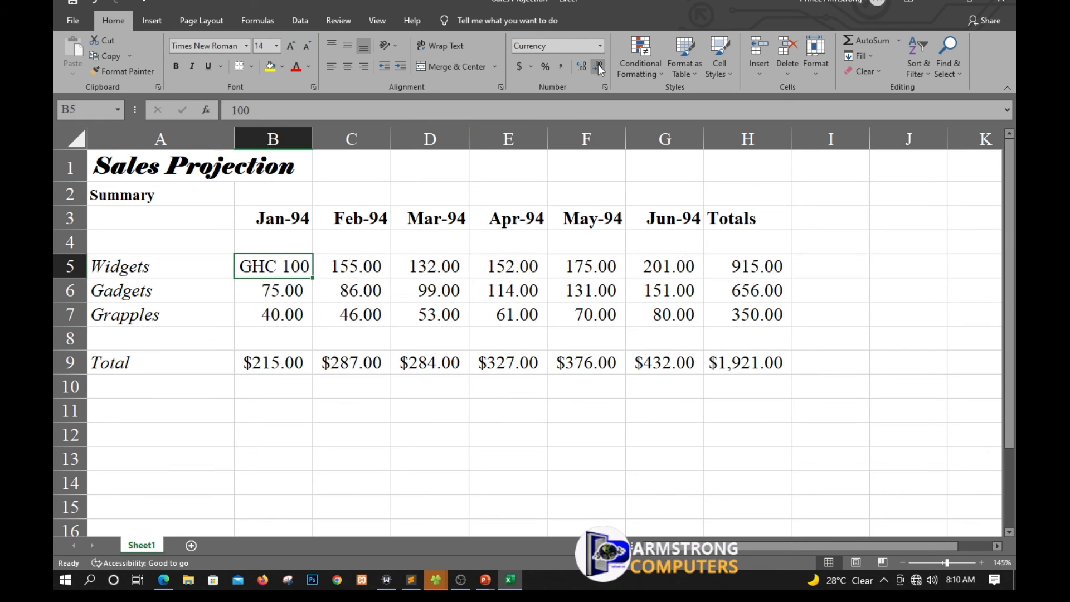
left_click(289, 267)
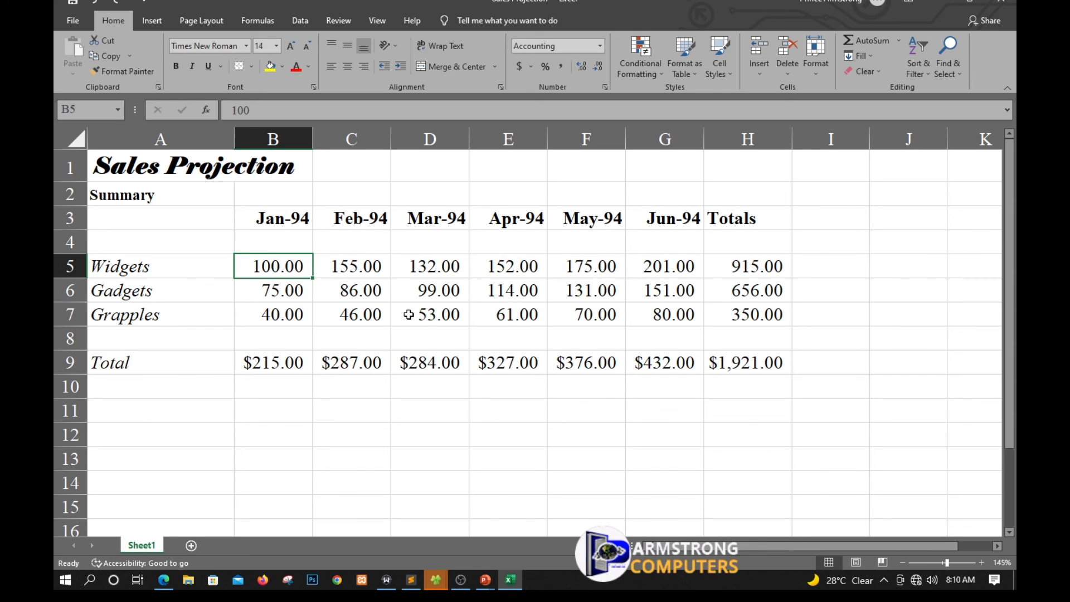
Step: Format the Total row figures in B9:H9 as Currency with the GHC symbol
left_click(245, 365)
left_click(502, 421)
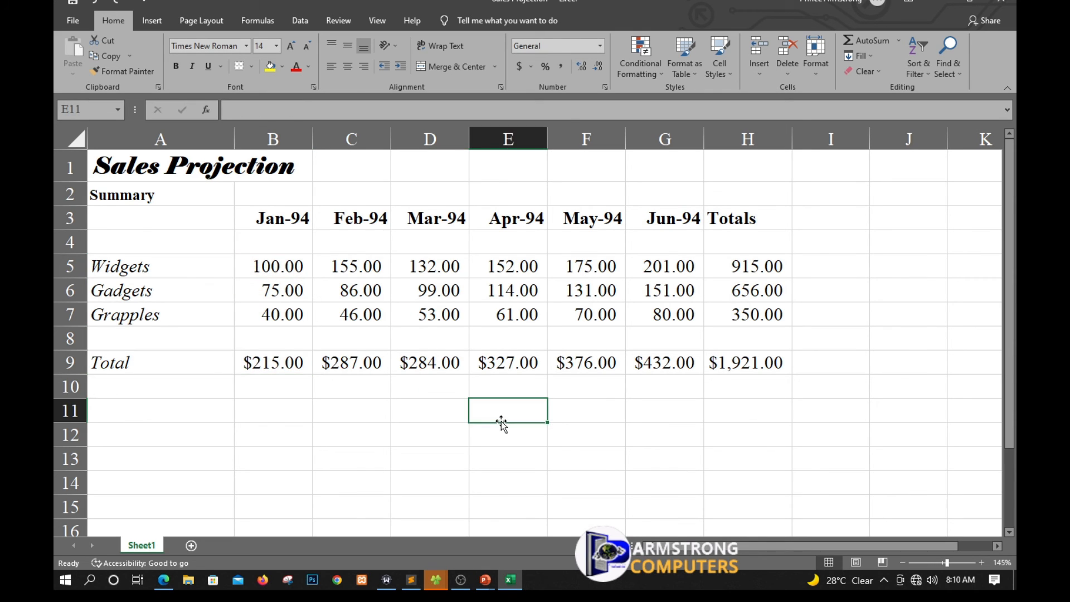
left_click_drag(251, 361, 763, 363)
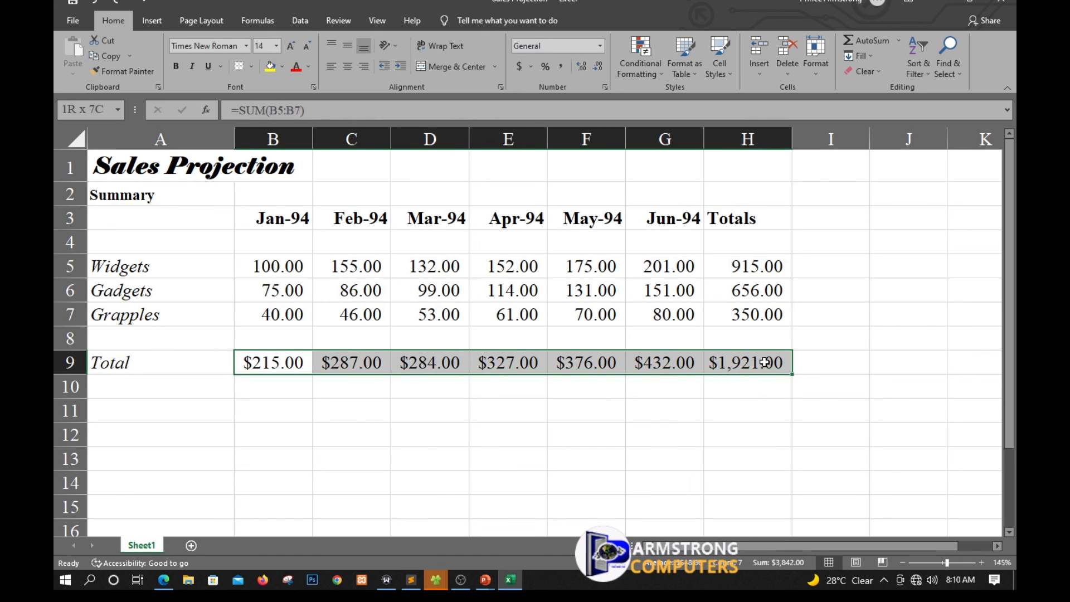
left_click(531, 67)
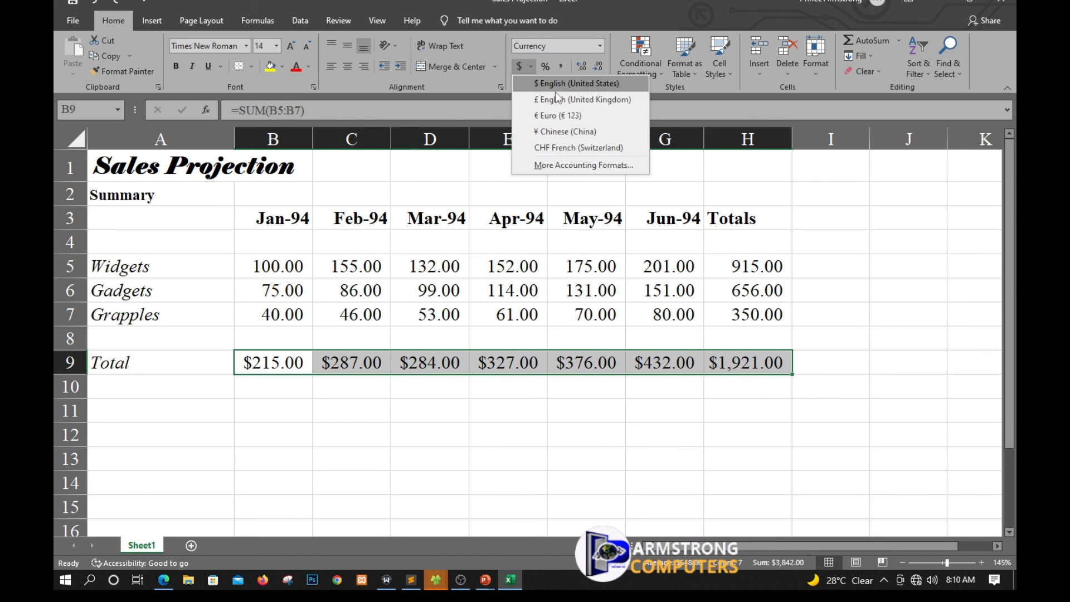
left_click(568, 167)
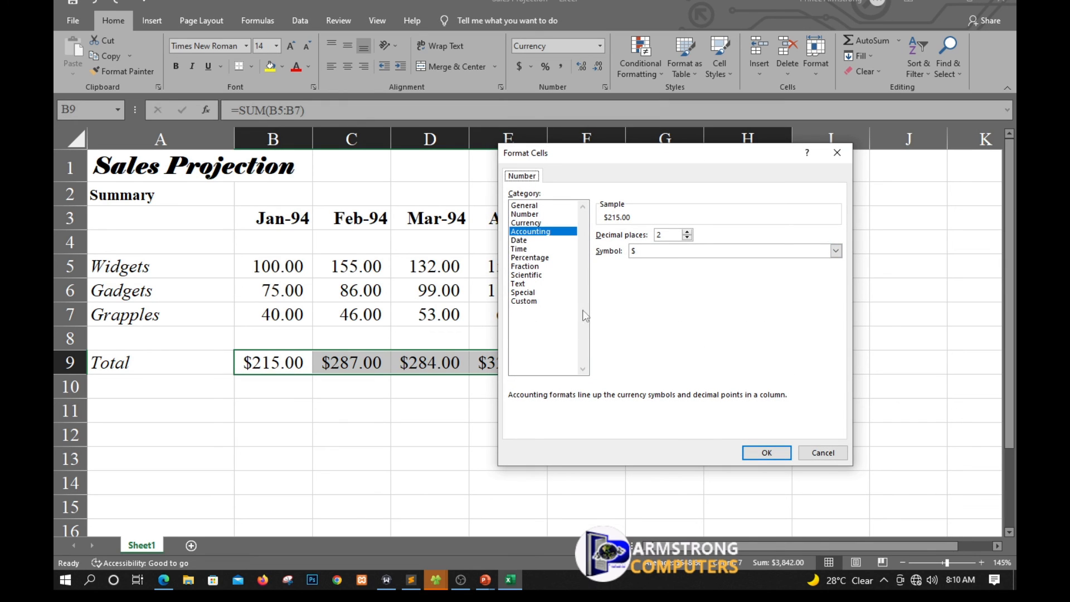
left_click(526, 223)
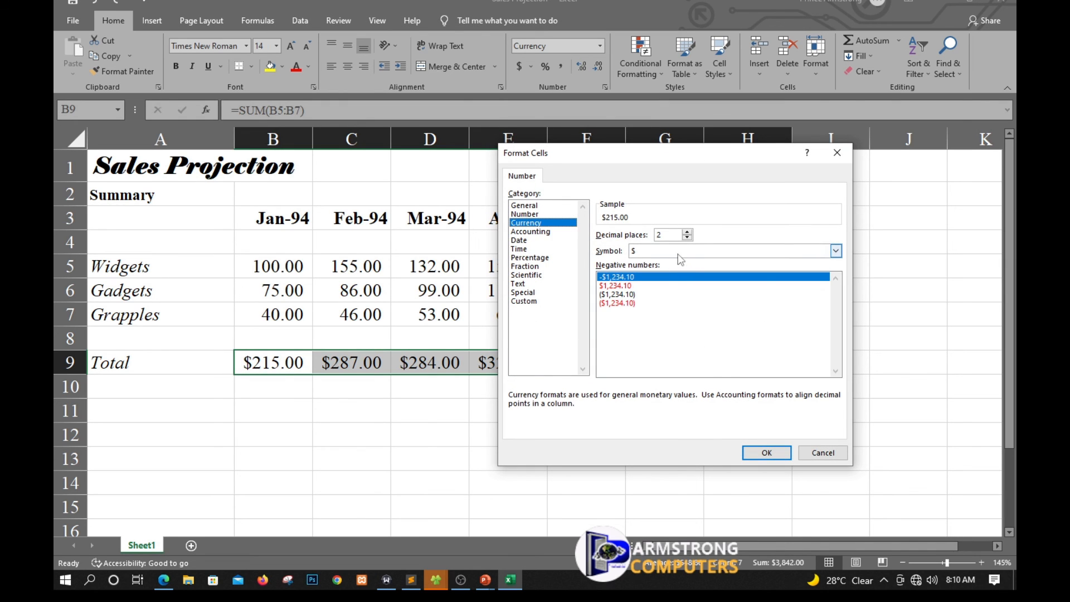
left_click(675, 251)
type("gh")
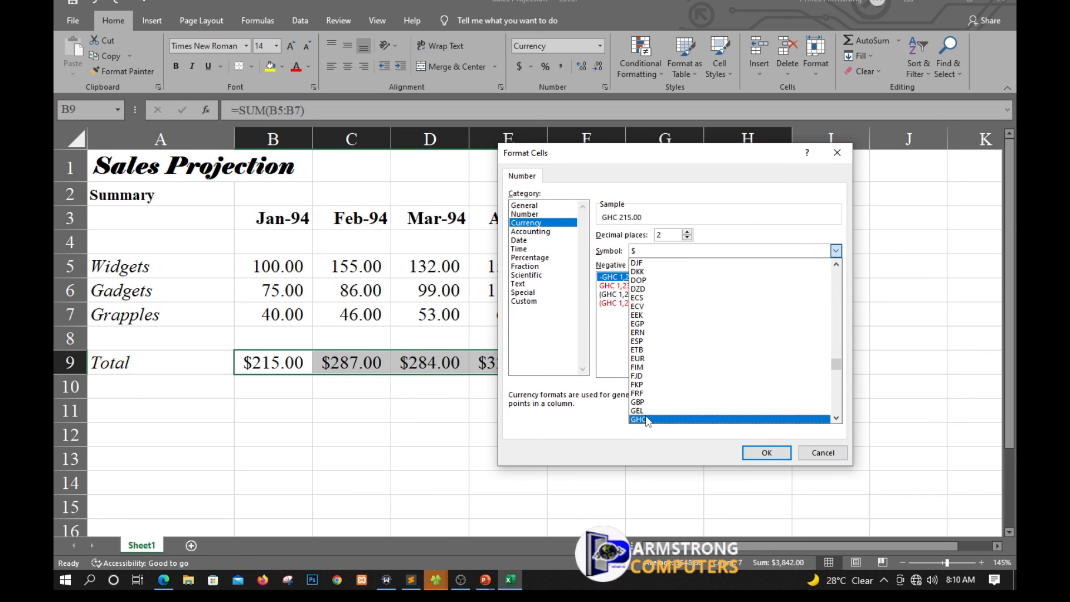
left_click(646, 420)
left_click(766, 452)
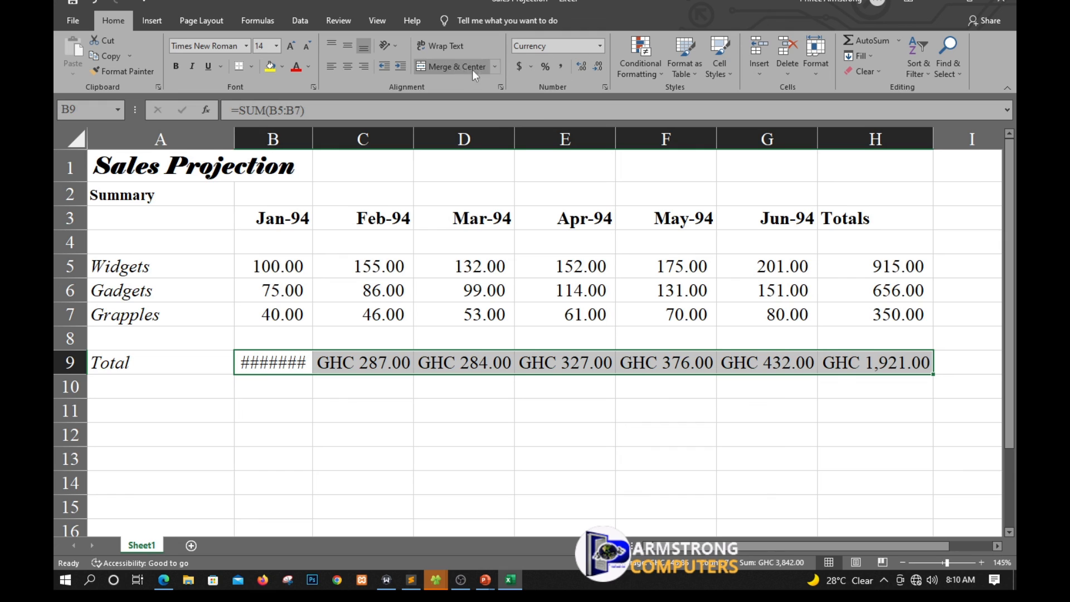
Step: Reduce the totals in B9:H9 to no decimal places, and switch them to the dollar Accounting format
left_click(598, 68)
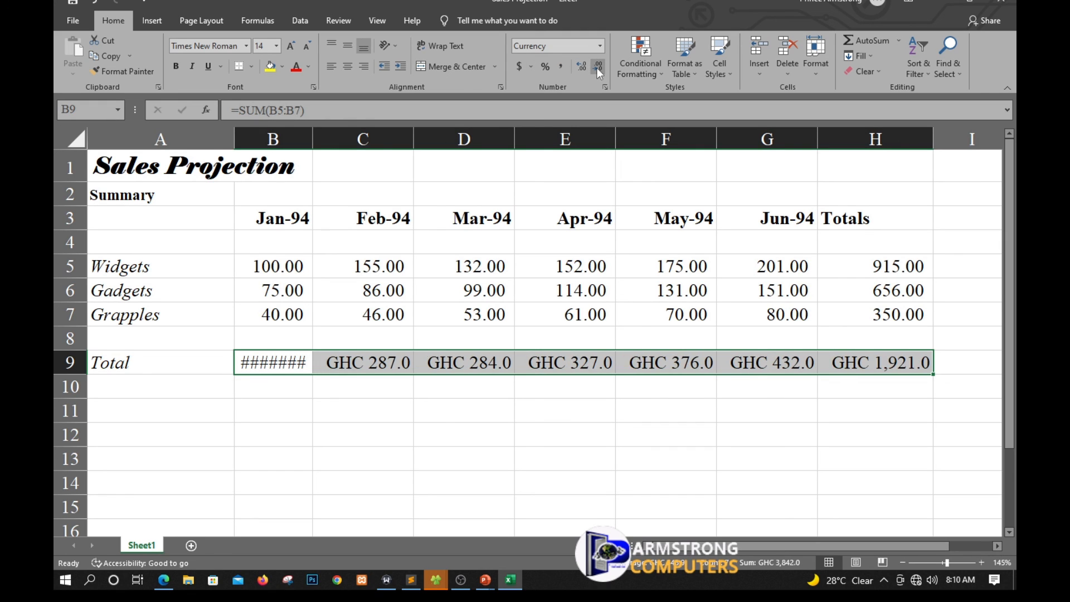
left_click(597, 67)
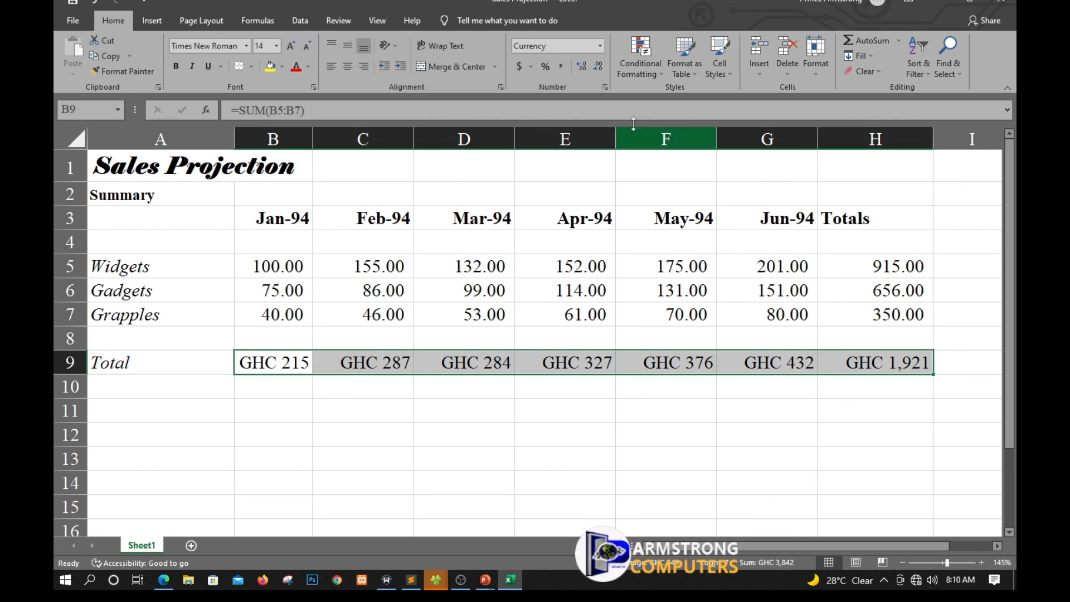
left_click(580, 67)
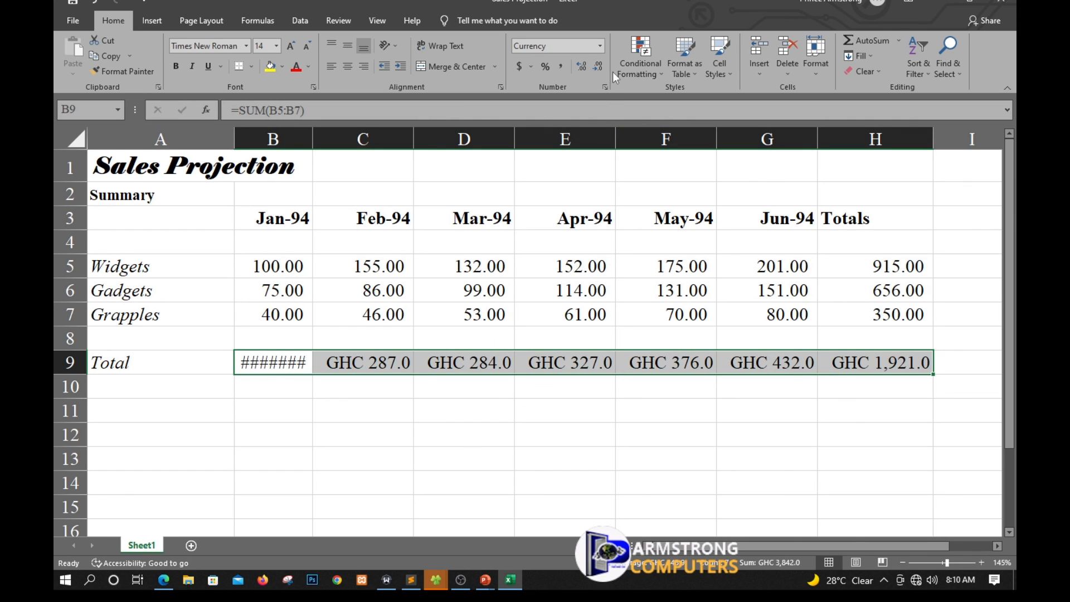
left_click(598, 67)
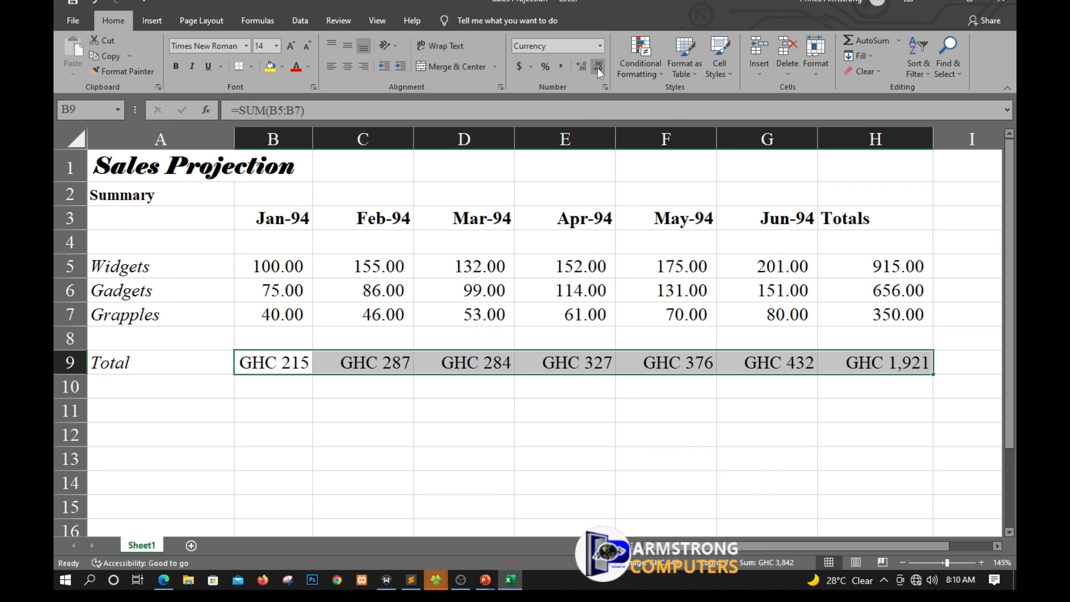
left_click(517, 68)
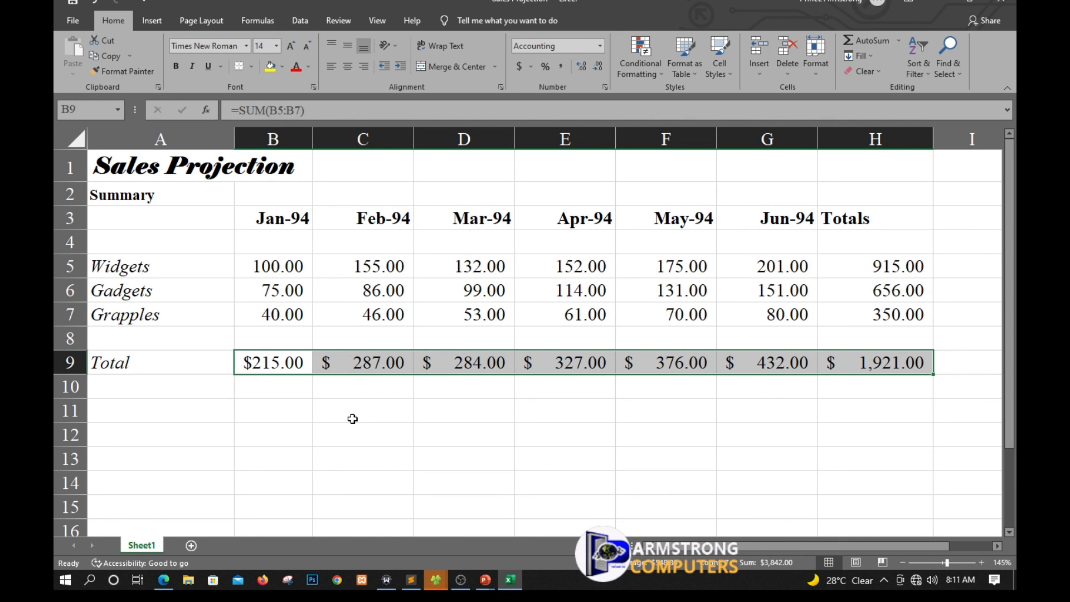
left_click(460, 581)
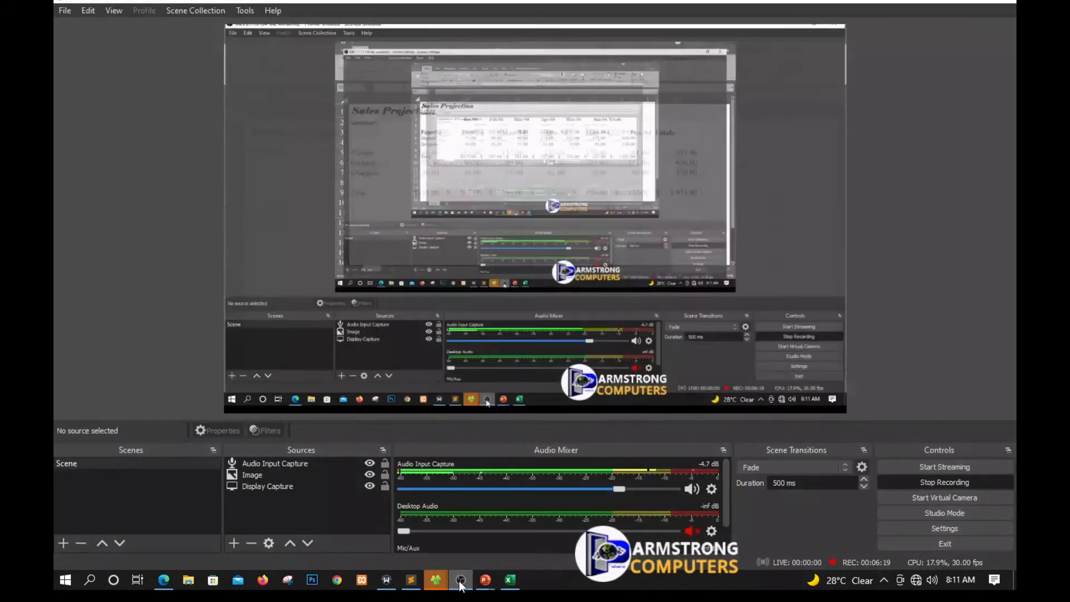